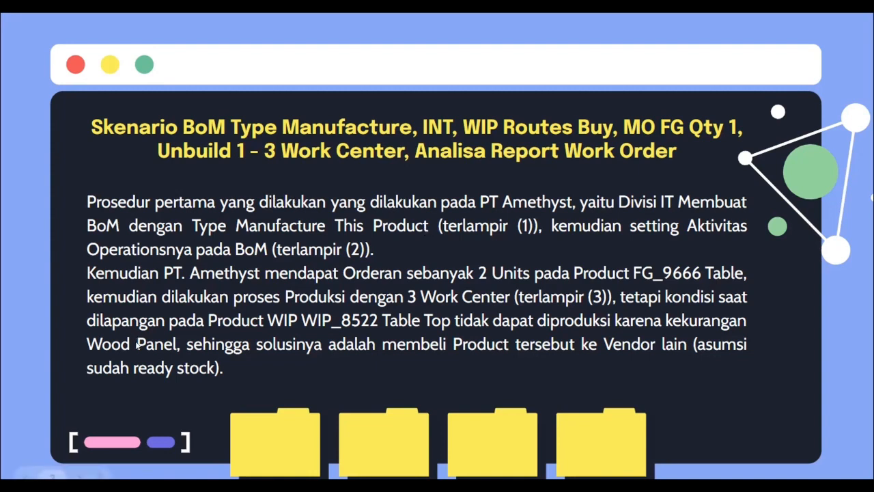
left_click(84, 436)
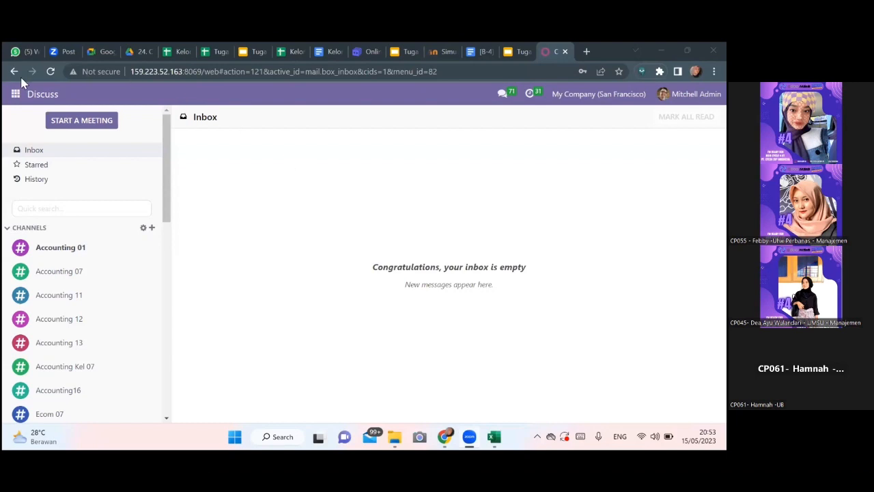
- Open the user management list from the general settings
left_click(15, 95)
scroll(40, 259, "down", 1)
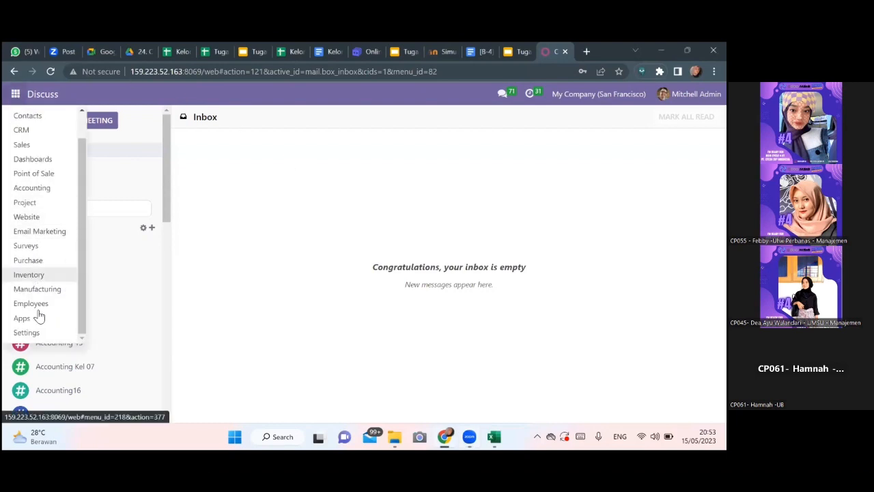
left_click(41, 337)
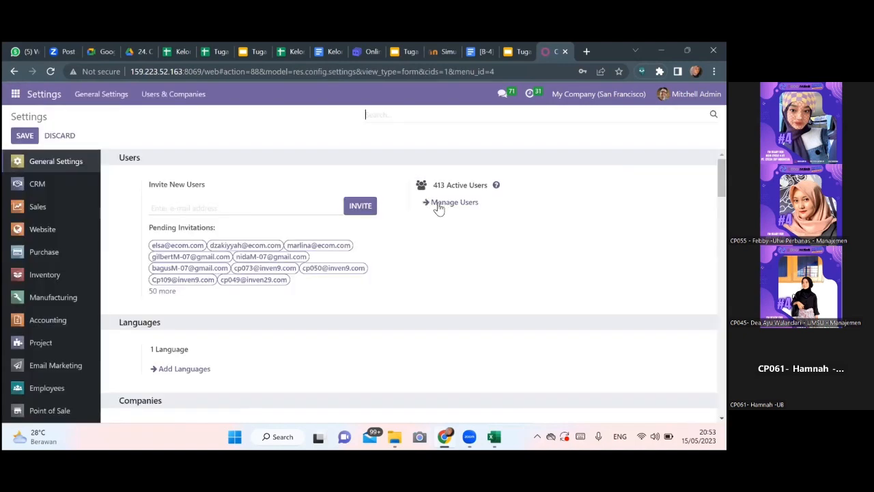
left_click(437, 205)
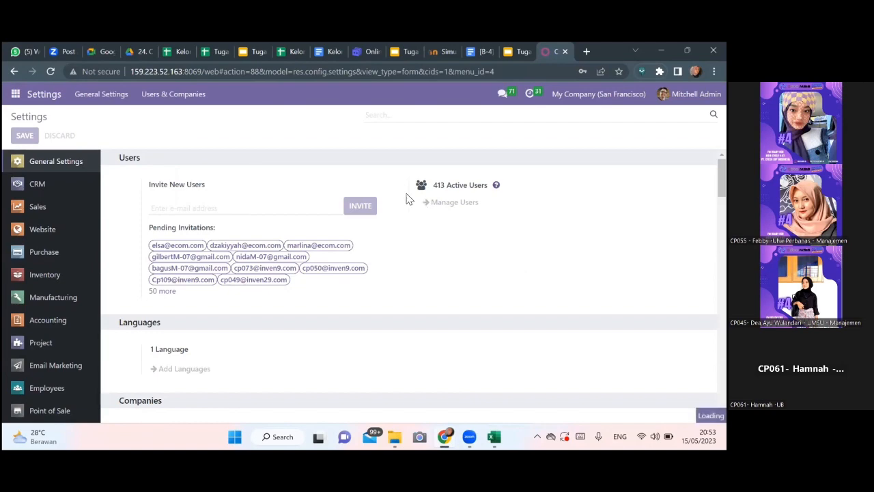
- Try to import users from the "simulasi man 19" workbook by uploading it and testing the import
left_click(476, 139)
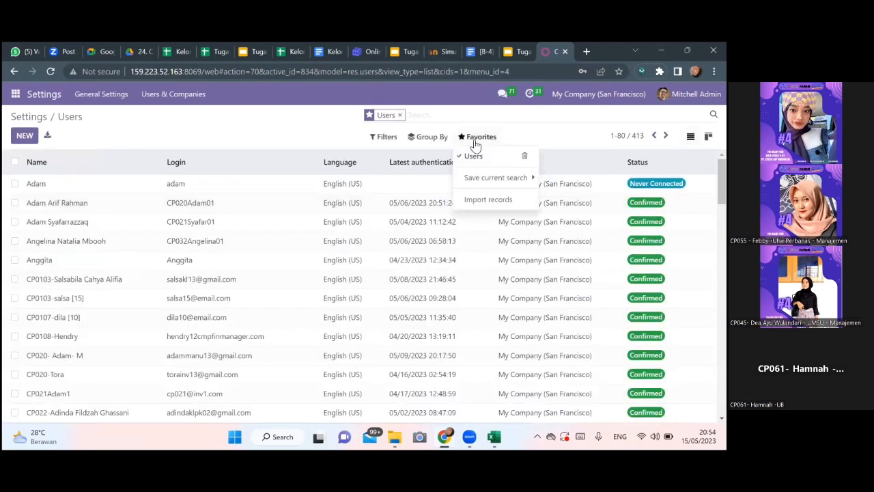
left_click(477, 200)
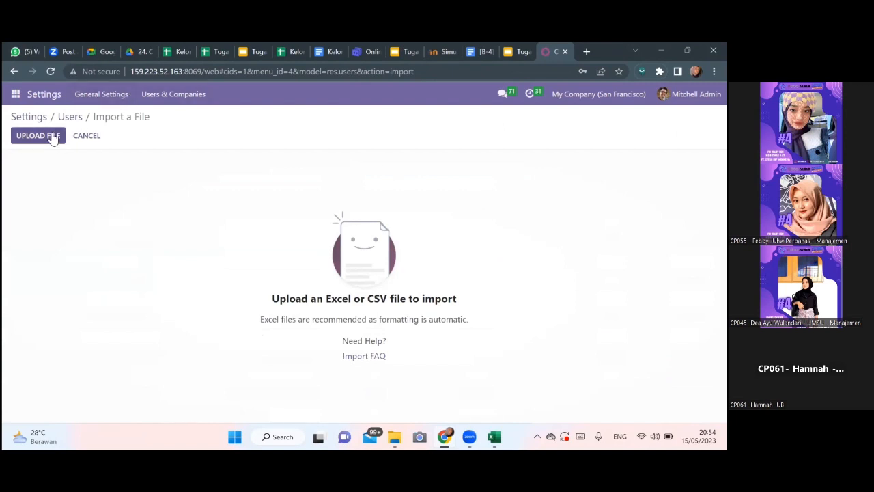
left_click(53, 136)
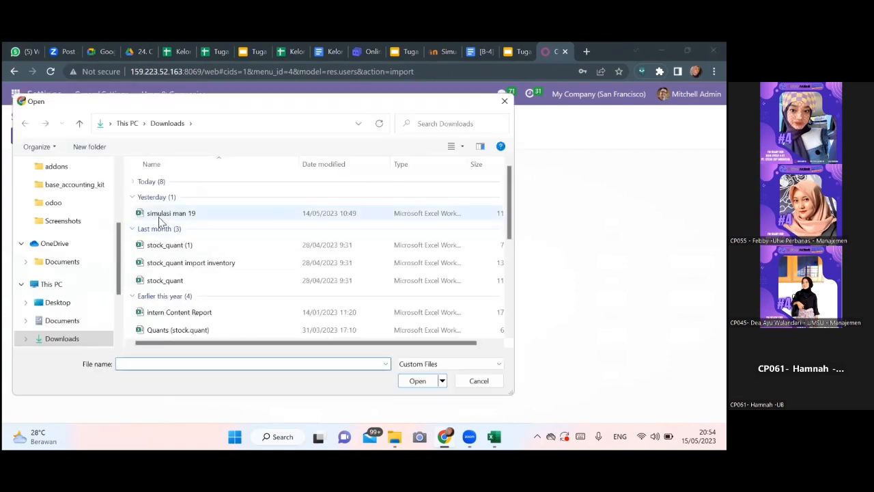
double_click(161, 215)
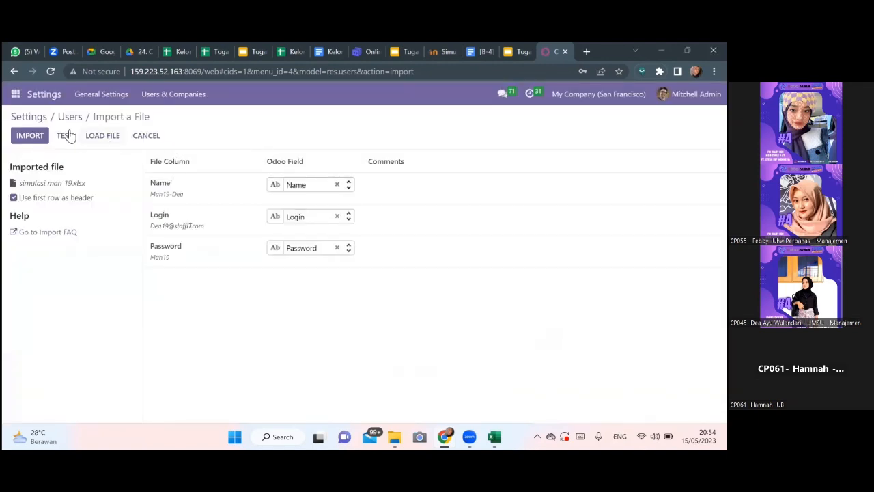
left_click(65, 135)
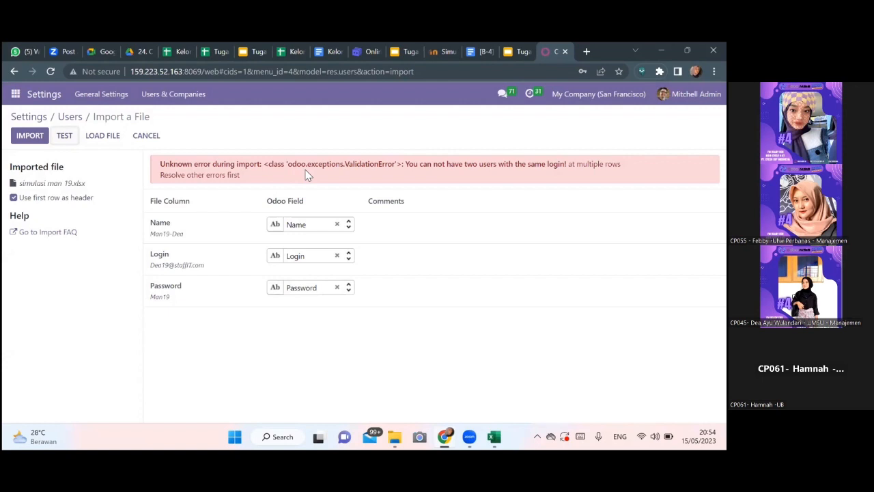
- Return to the user management list from the general settings and search the users for "man19"
left_click(15, 94)
scroll(50, 335, "down", 1)
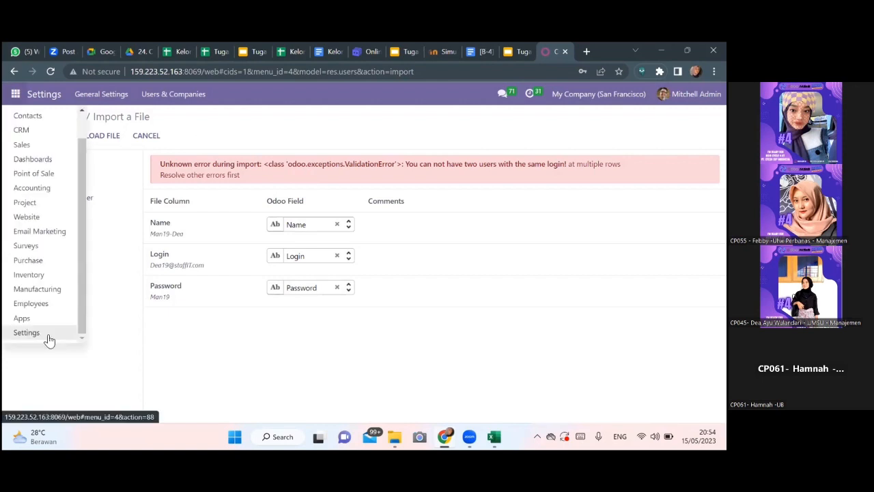
left_click(48, 340)
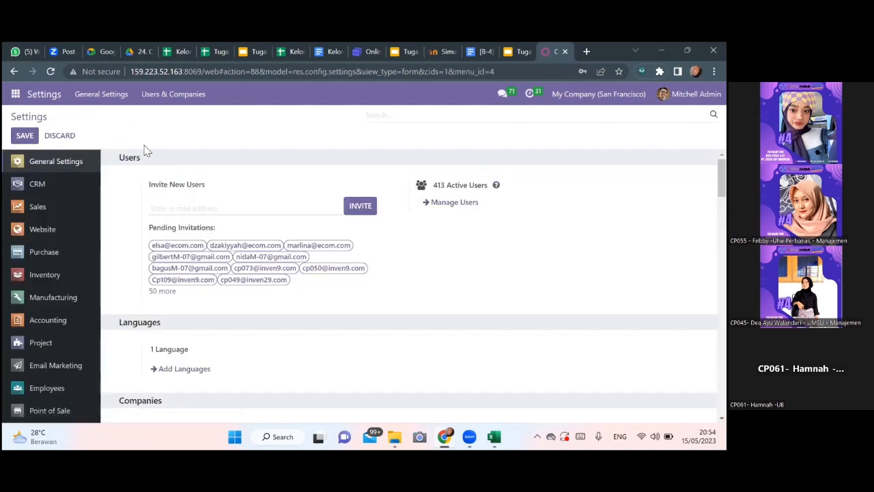
left_click(462, 205)
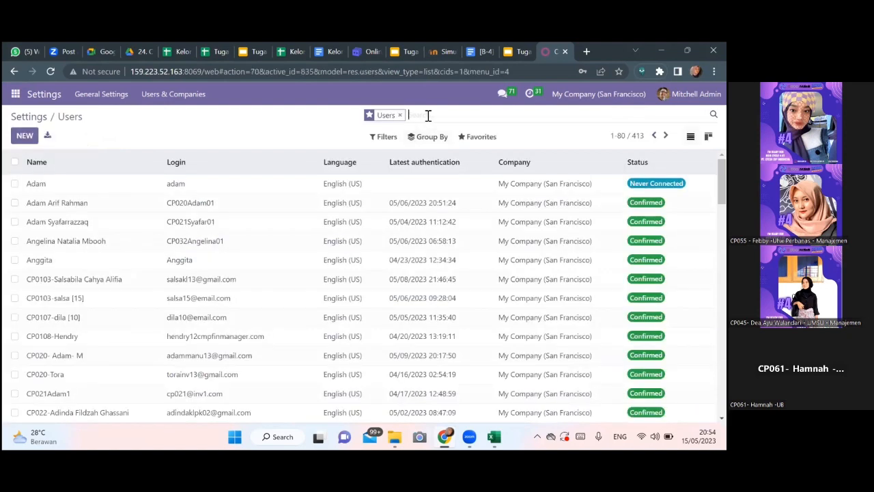
type("man19")
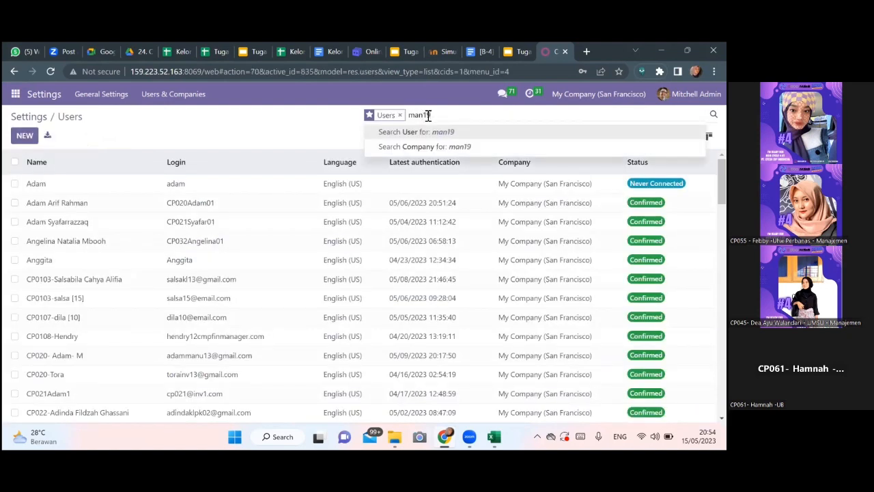
key("Return")
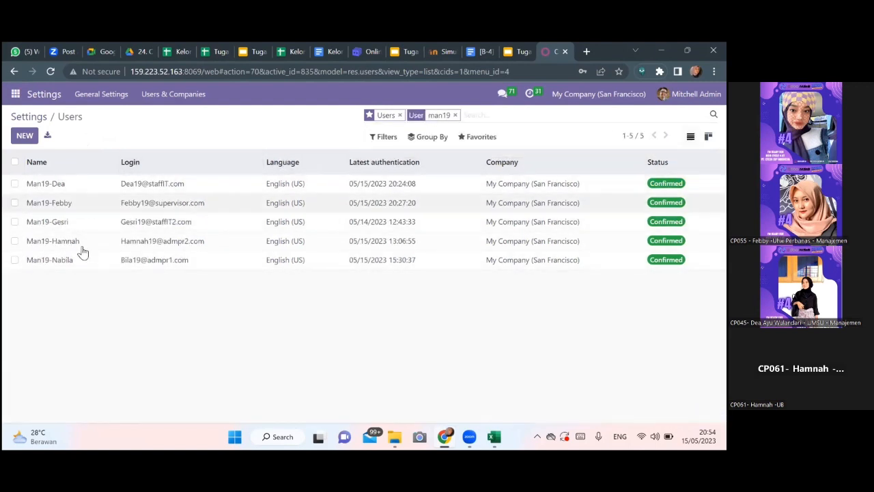
- Open the Staff IT 1 user's record and check its access rights against the Security Matrix sheet
double_click(59, 185)
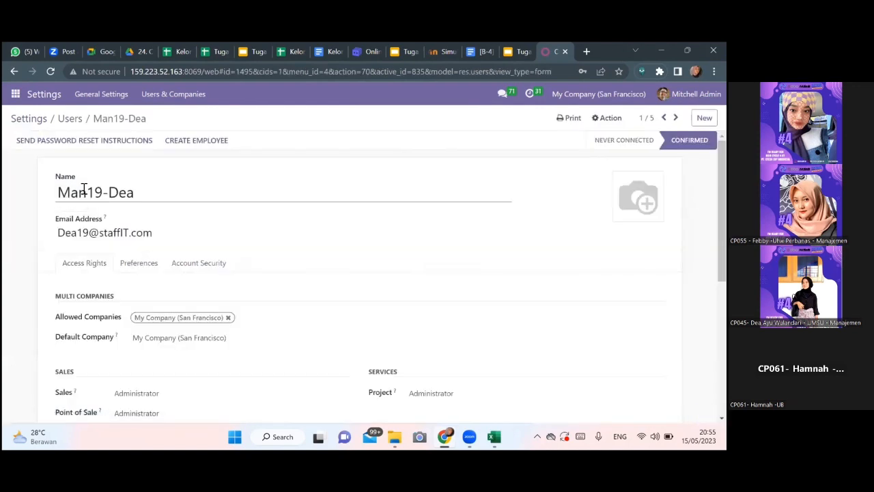
scroll(268, 305, "down", 1)
scroll(269, 303, "up", 1)
scroll(269, 303, "down", 1)
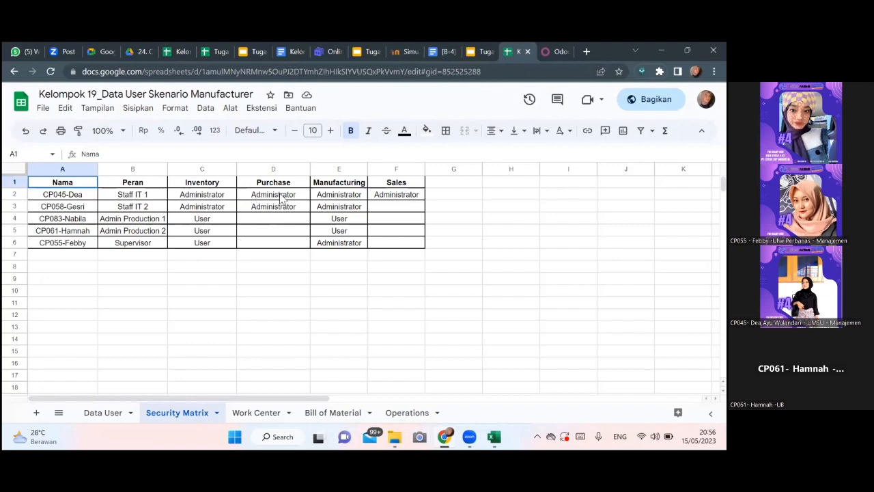
left_click(557, 50)
scroll(435, 269, "down", 3)
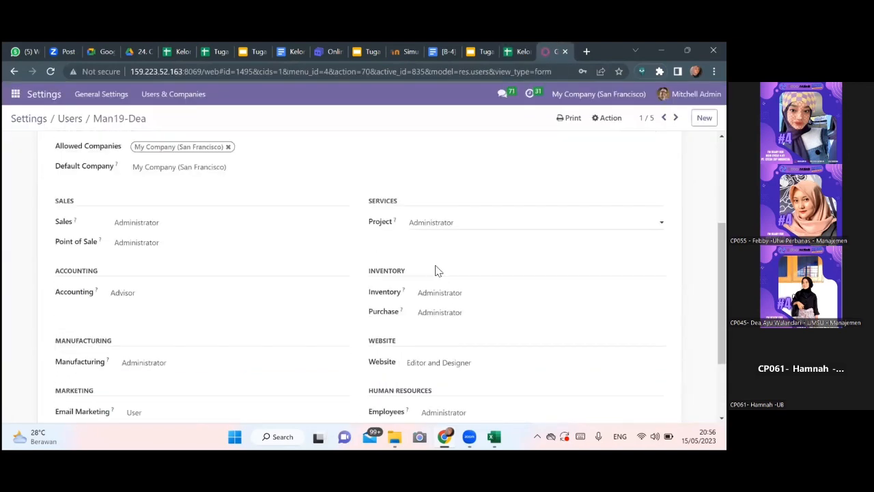
scroll(437, 270, "down", 1)
scroll(437, 270, "down", 1)
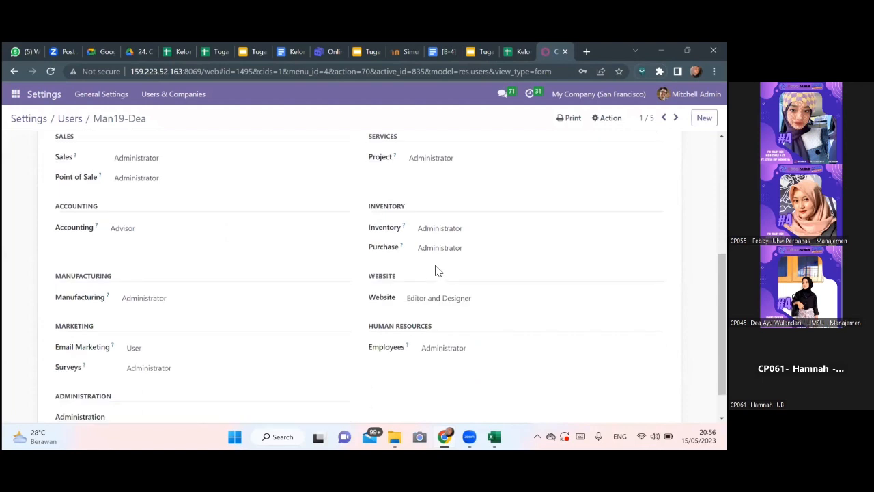
scroll(437, 270, "up", 3)
- Go to the supervisor's user record and look up that role's Inventory and Manufacturing rights in the Security Matrix sheet
left_click(676, 118)
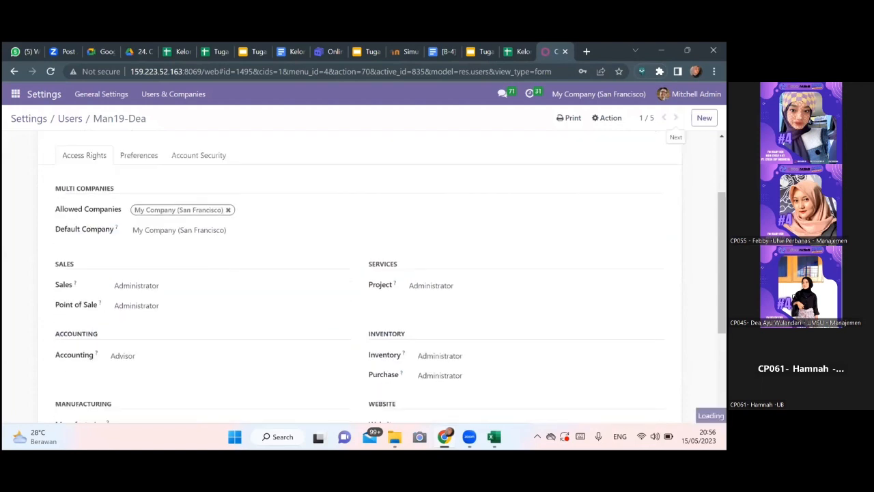
scroll(476, 199, "up", 1)
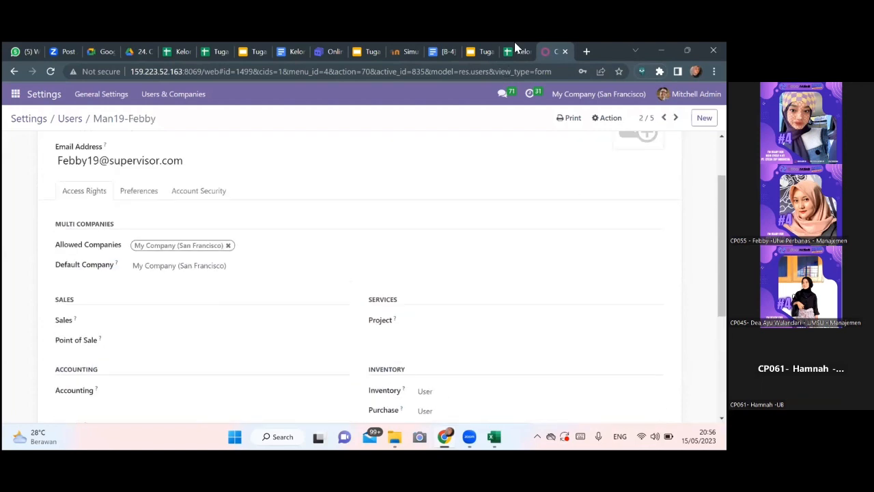
left_click(511, 49)
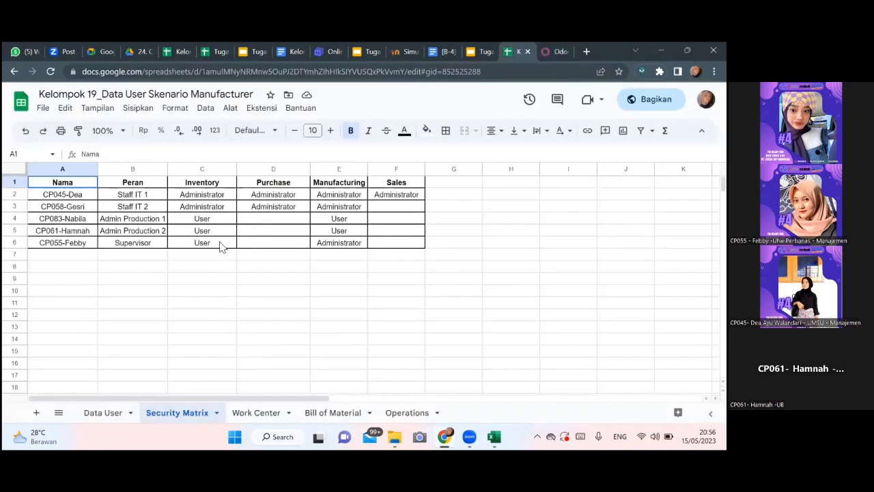
left_click(220, 246)
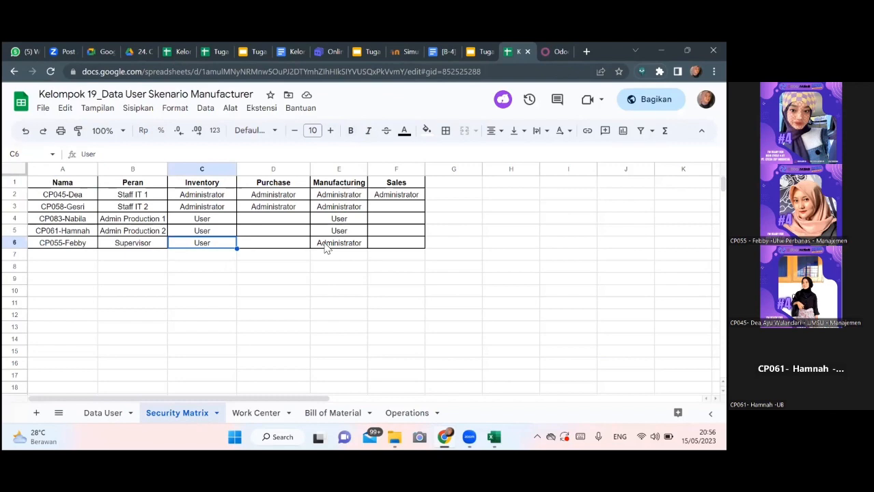
left_click(326, 247)
- Switch back to Odoo and check the supervisor's Inventory, Purchase and Manufacturing access rights
left_click(554, 50)
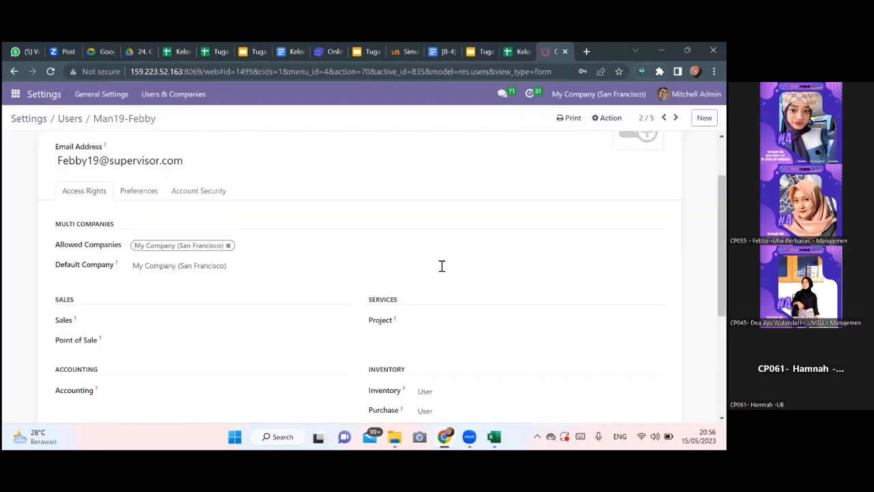
scroll(440, 269, "down", 1)
scroll(440, 269, "down", 1)
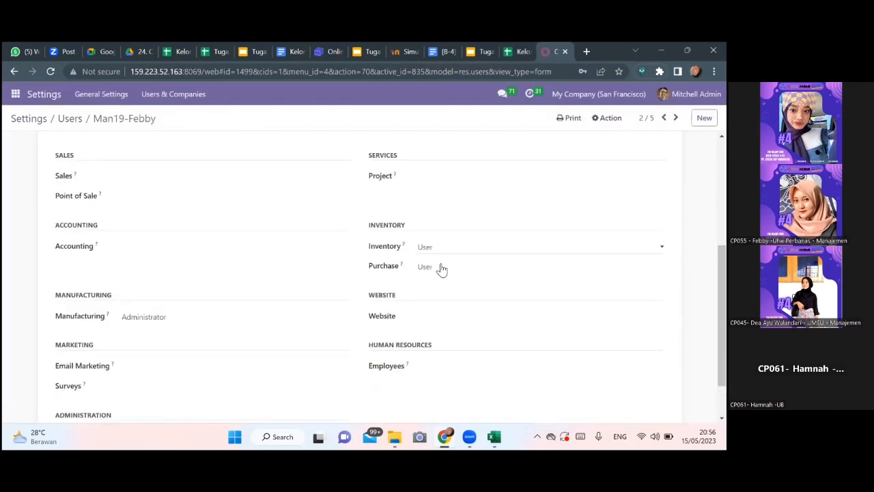
scroll(447, 266, "up", 2)
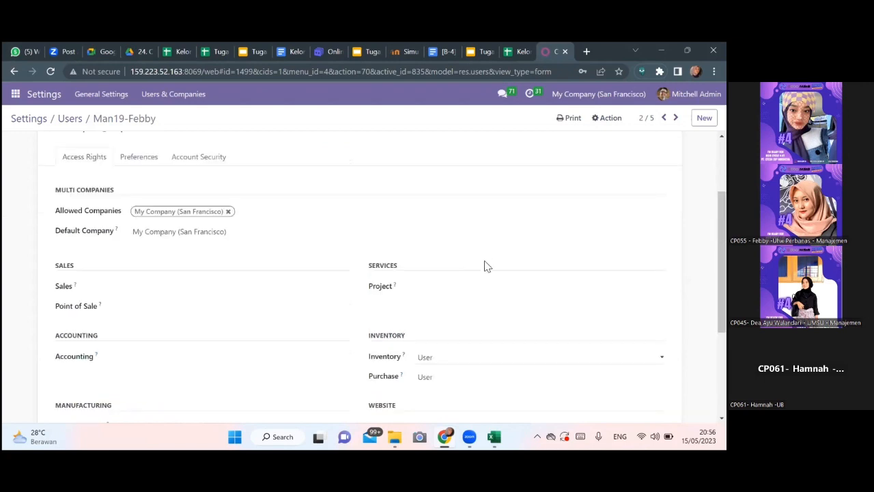
scroll(486, 265, "down", 2)
scroll(486, 266, "down", 1)
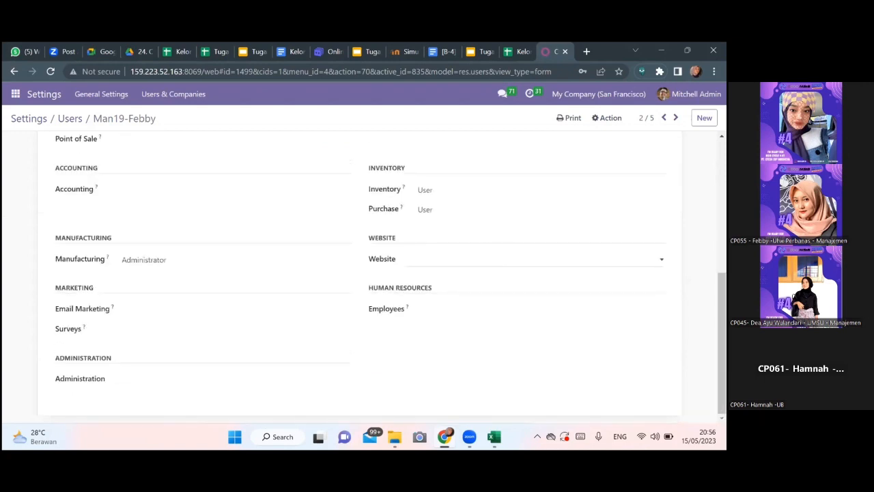
scroll(506, 251, "up", 1)
- Go to the Staff IT 2 user's record and compare its access rights with the Security Matrix sheet
left_click(675, 117)
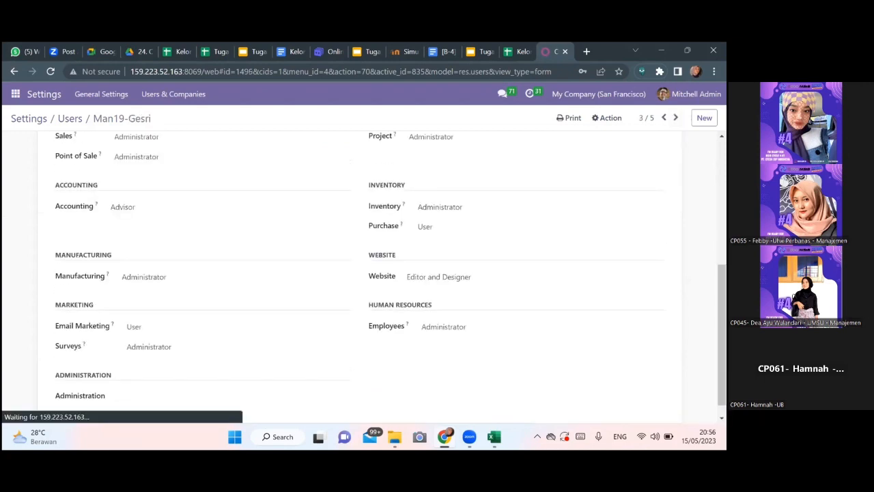
scroll(413, 173, "up", 2)
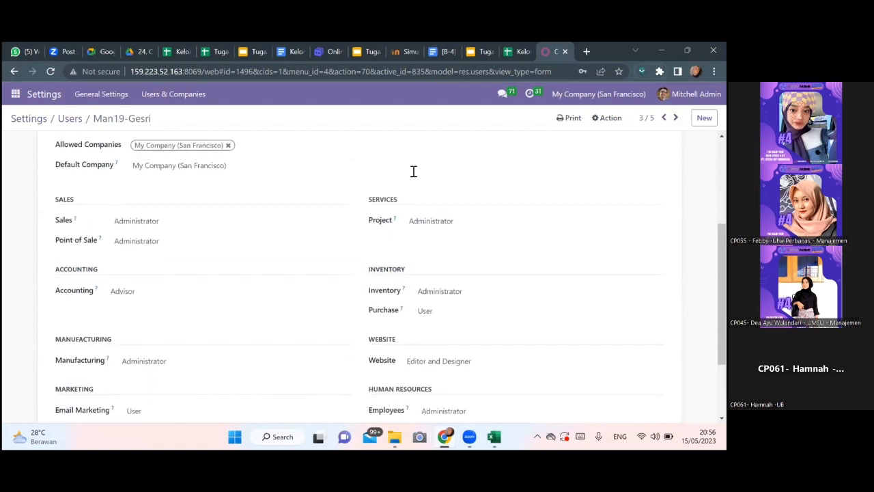
left_click(509, 44)
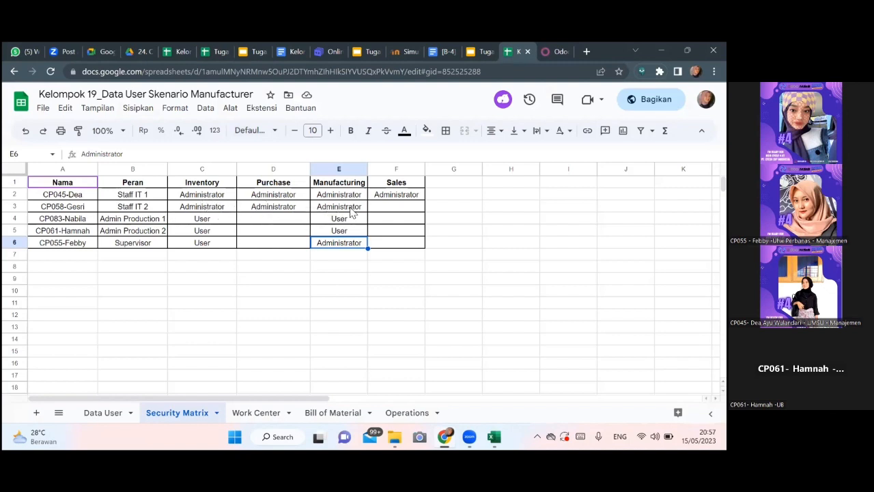
left_click(552, 51)
scroll(396, 257, "down", 3)
scroll(395, 255, "up", 2)
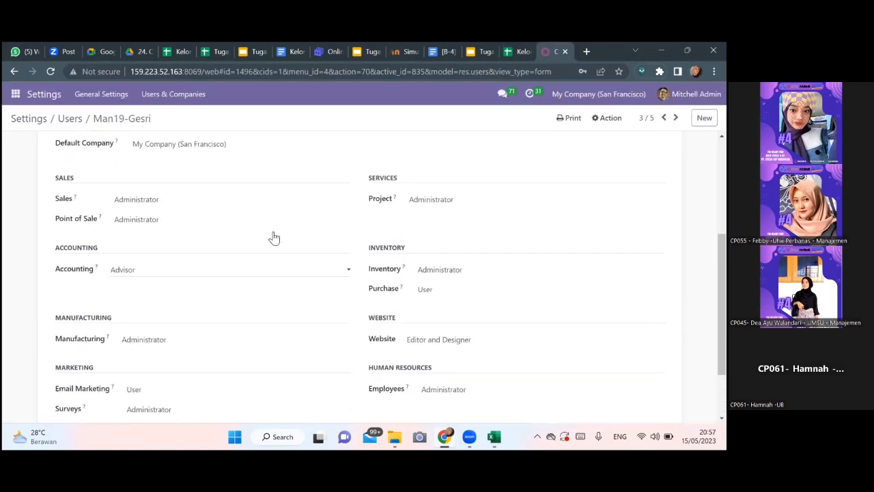
scroll(274, 238, "up", 1)
scroll(274, 238, "down", 3)
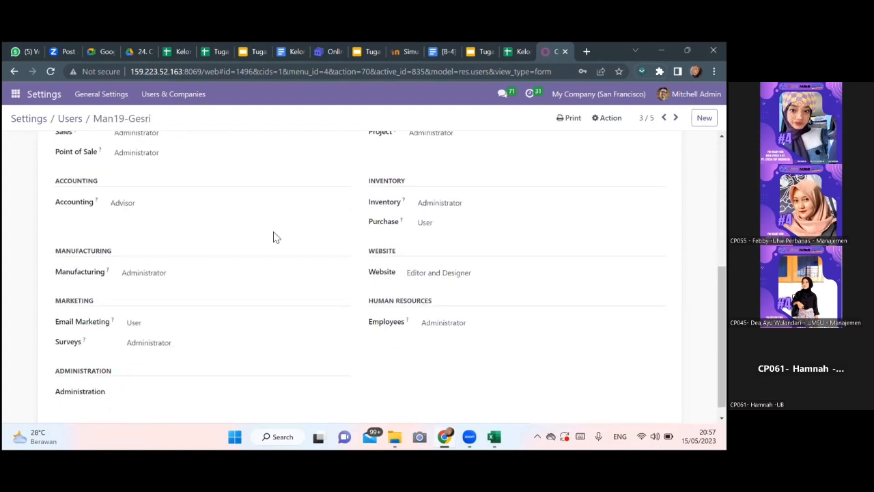
scroll(526, 196, "up", 2)
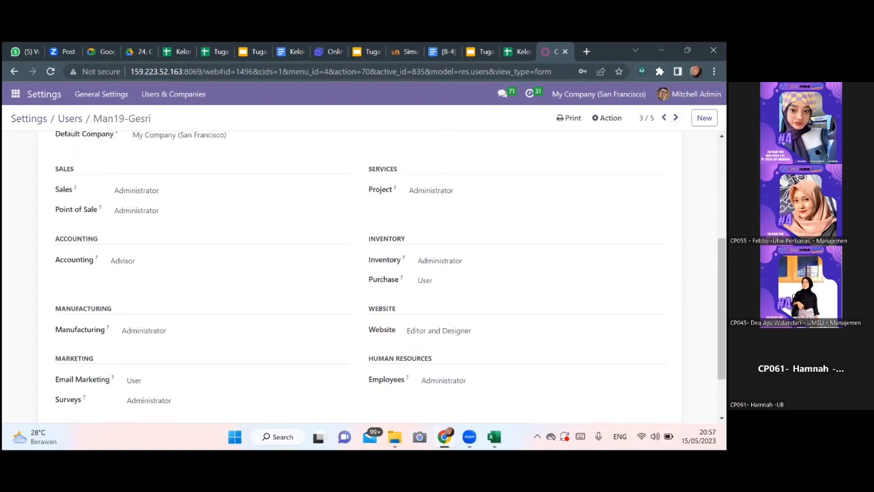
- Go to the Admin Production 2 user's record and compare its access rights with the Security Matrix sheet
left_click(676, 118)
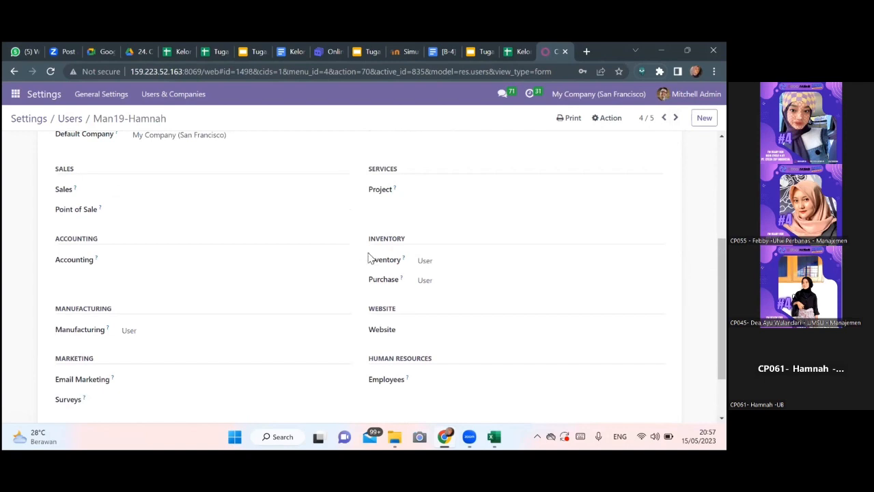
scroll(368, 256, "up", 1)
left_click(504, 49)
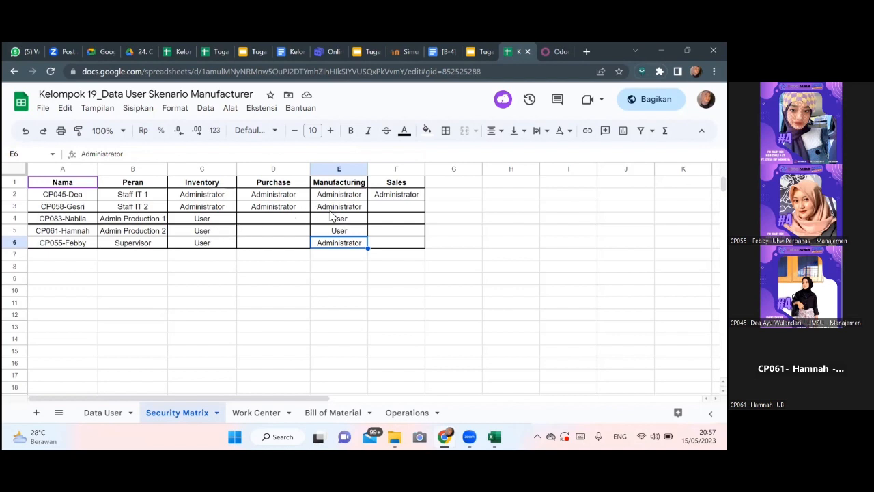
left_click(543, 45)
scroll(484, 227, "down", 1)
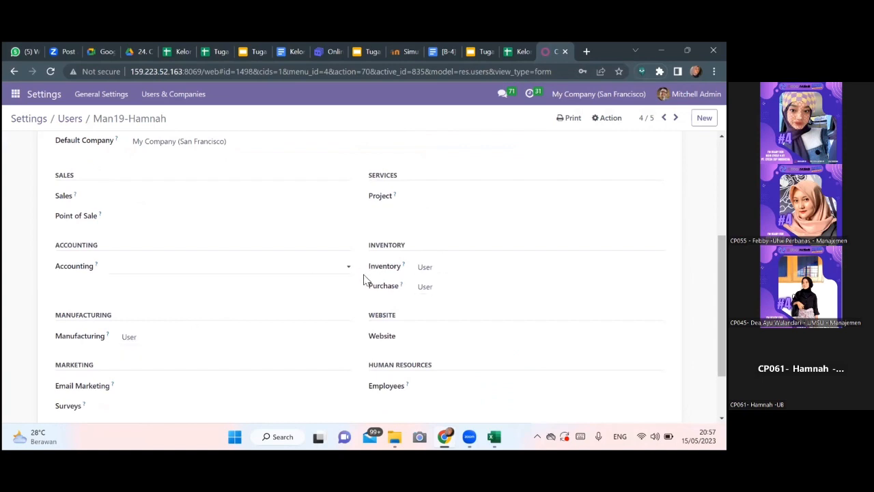
- Go to the Admin Production 1 user's record and check its Inventory, Purchase and Manufacturing access rights
scroll(437, 284, "up", 1)
scroll(455, 275, "up", 1)
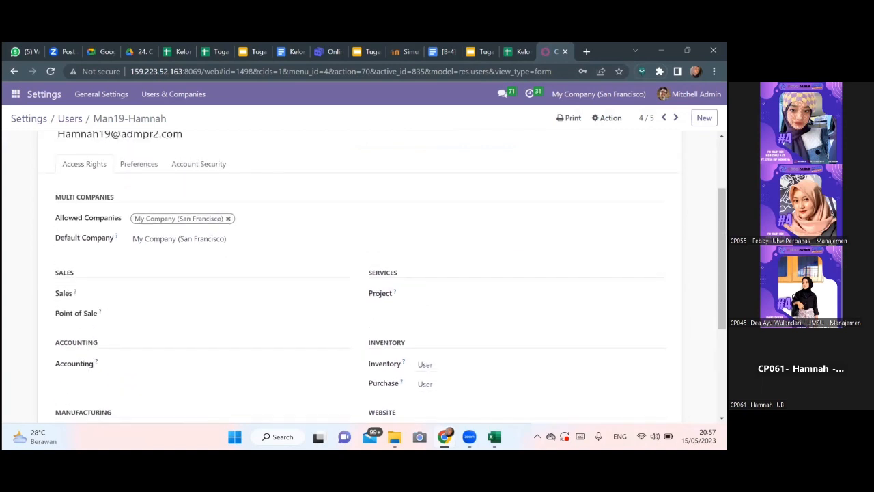
left_click(675, 118)
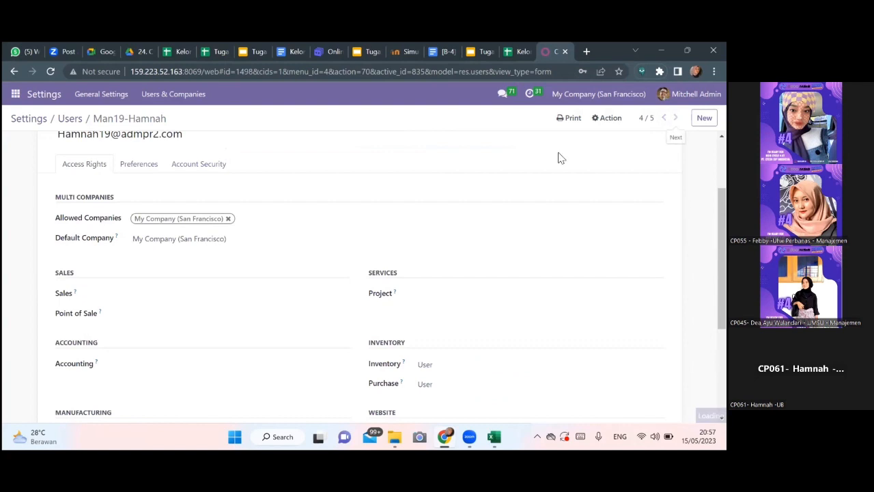
scroll(426, 333, "down", 1)
scroll(426, 333, "down", 1)
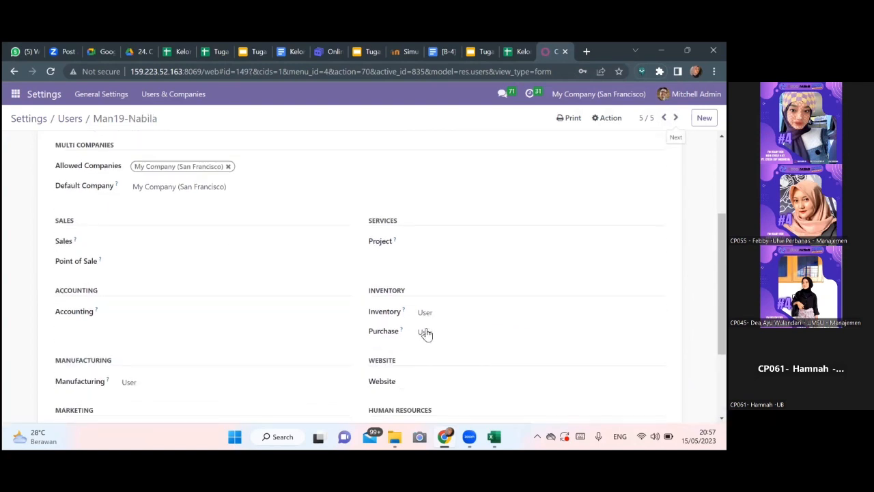
scroll(480, 186, "down", 1)
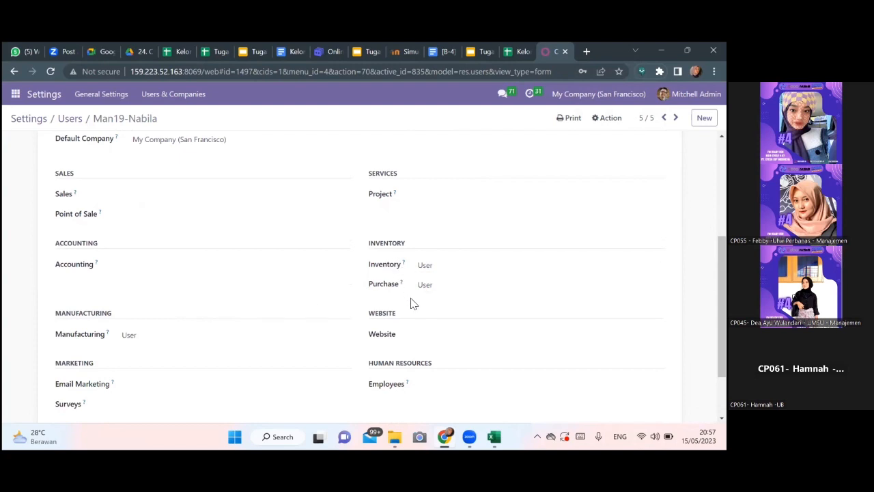
scroll(412, 303, "down", 1)
scroll(411, 303, "up", 3)
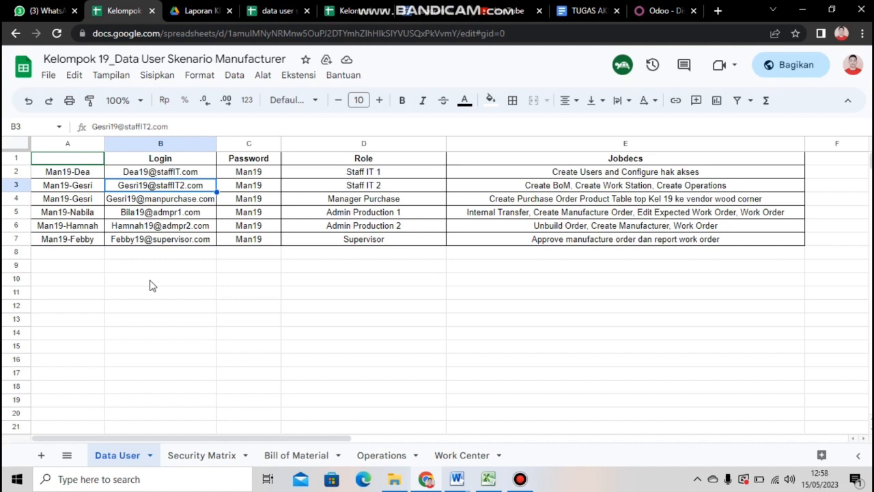
- Look through the Bill of Material, Operations and Work Center sheets, ending on the Bill of Material sheet
left_click(307, 455)
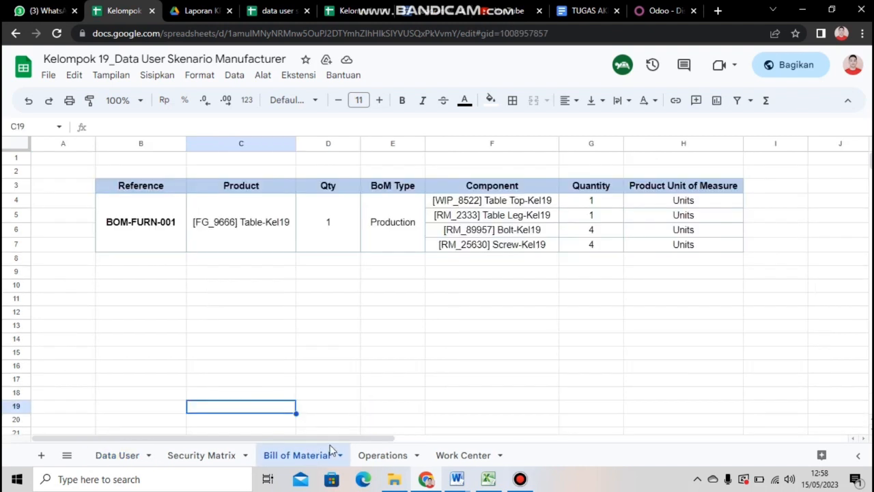
left_click(390, 455)
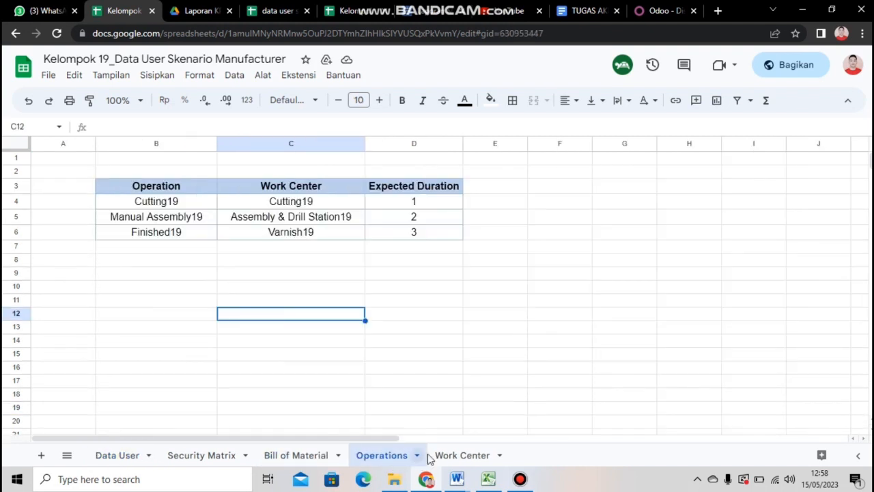
left_click(444, 456)
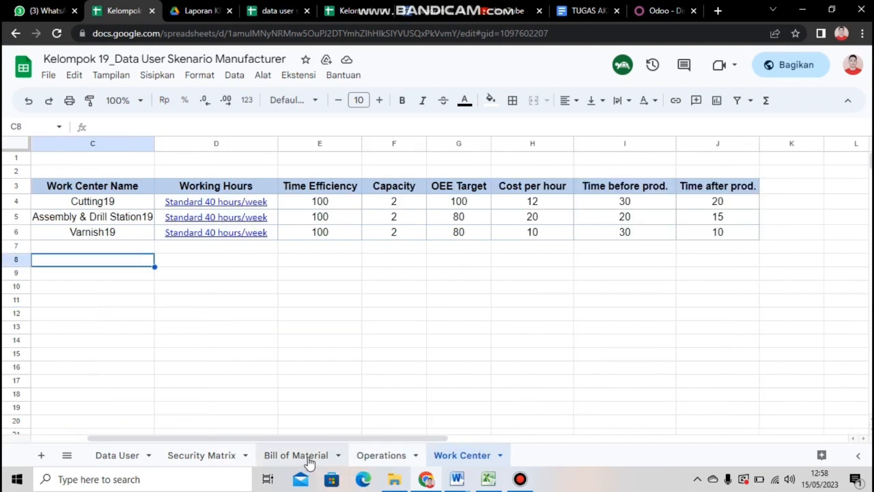
left_click(310, 456)
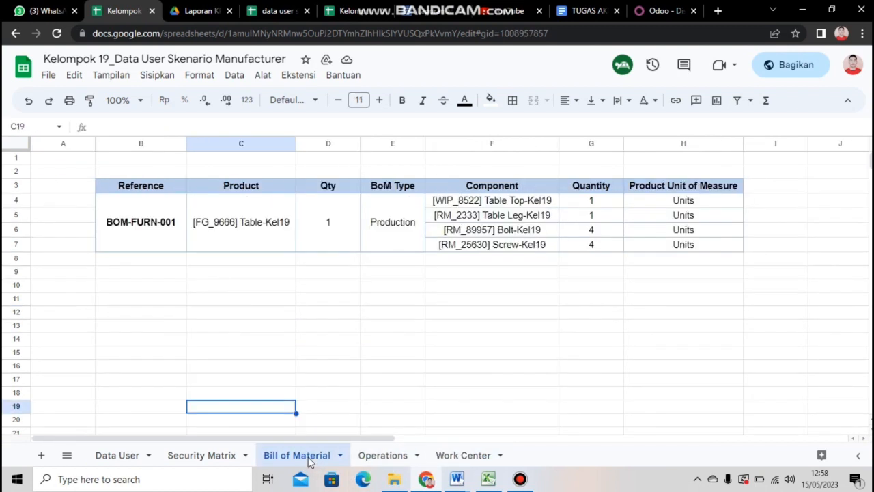
- Switch to Odoo and open the list of bills of materials in the Manufacturing app
left_click(668, 10)
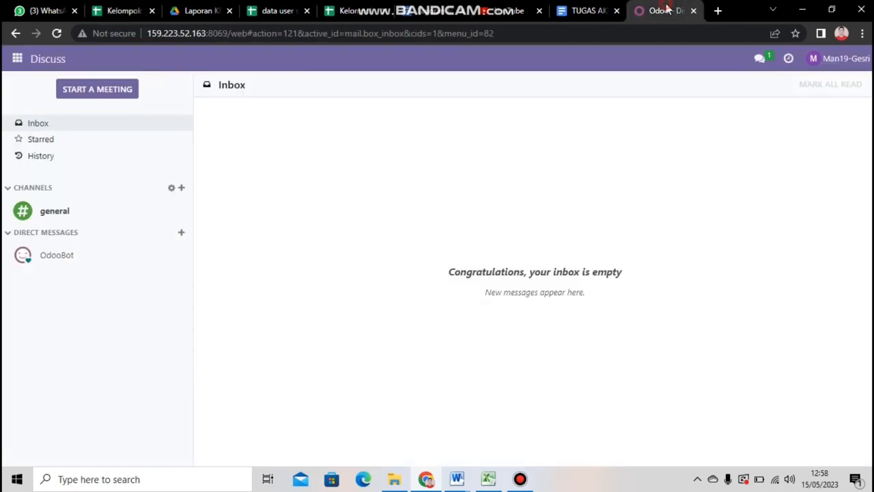
left_click(18, 60)
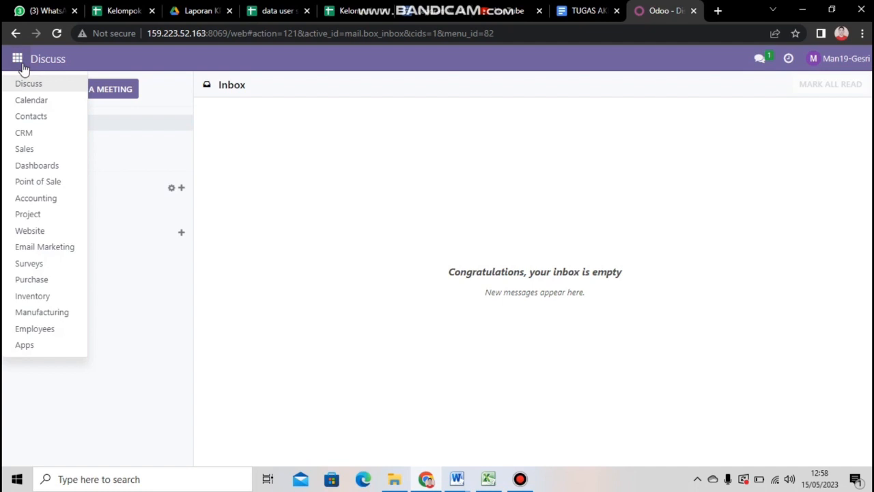
left_click(77, 312)
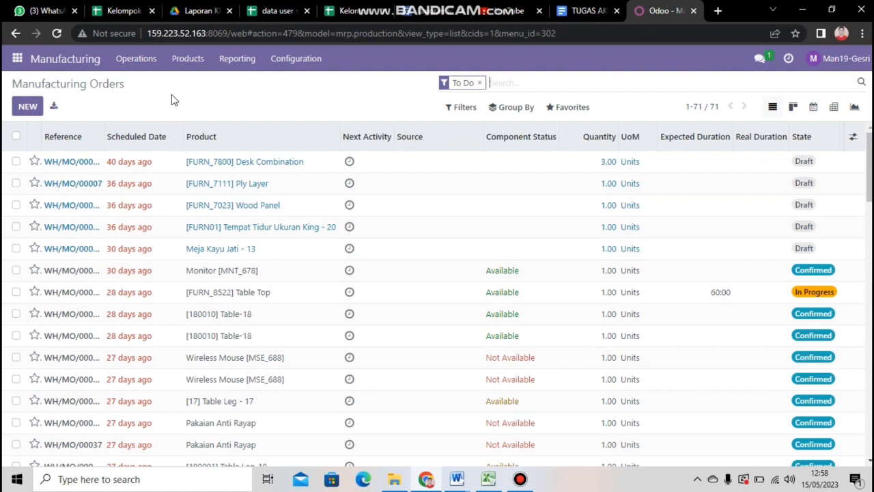
left_click(205, 60)
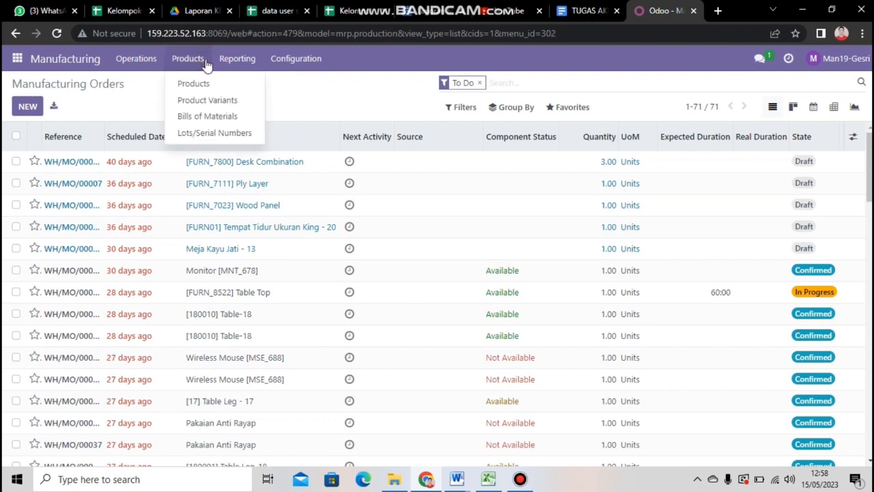
left_click(212, 115)
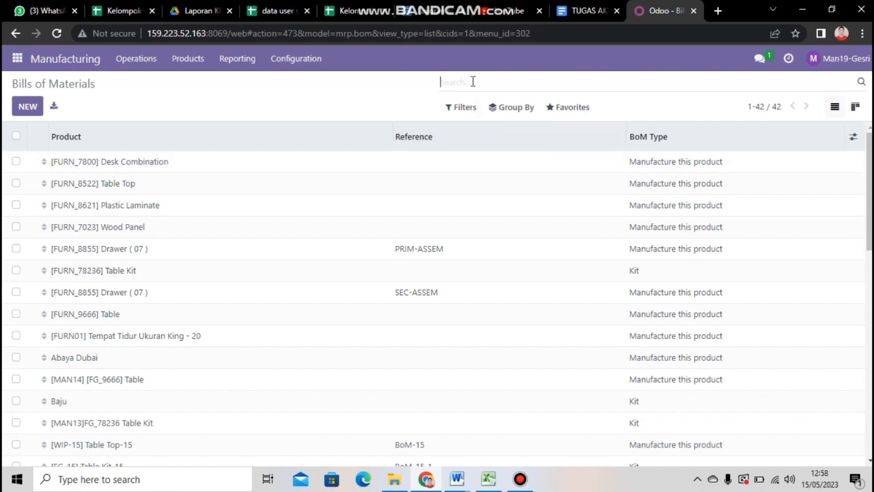
- Search the bills of materials for 19 and compare the Table-Kel19 record with the Bill of Material sheet, returning to Odoo
type("19")
key("Return")
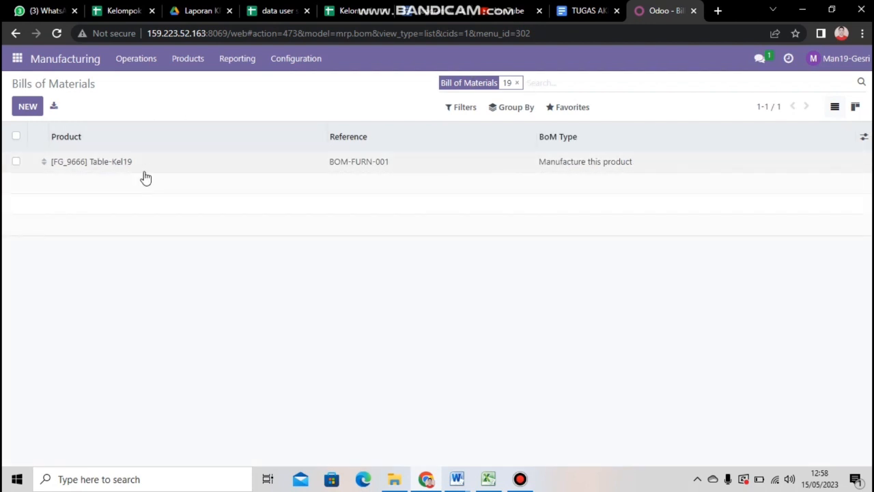
left_click(269, 170)
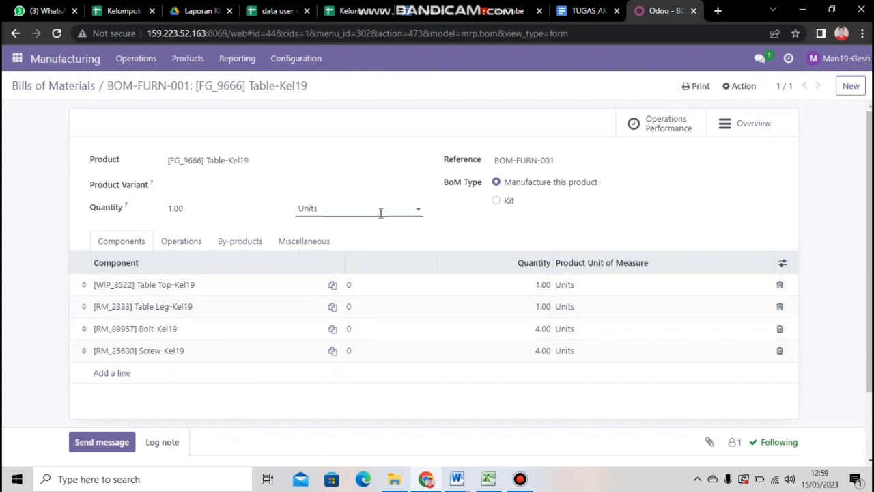
left_click(126, 10)
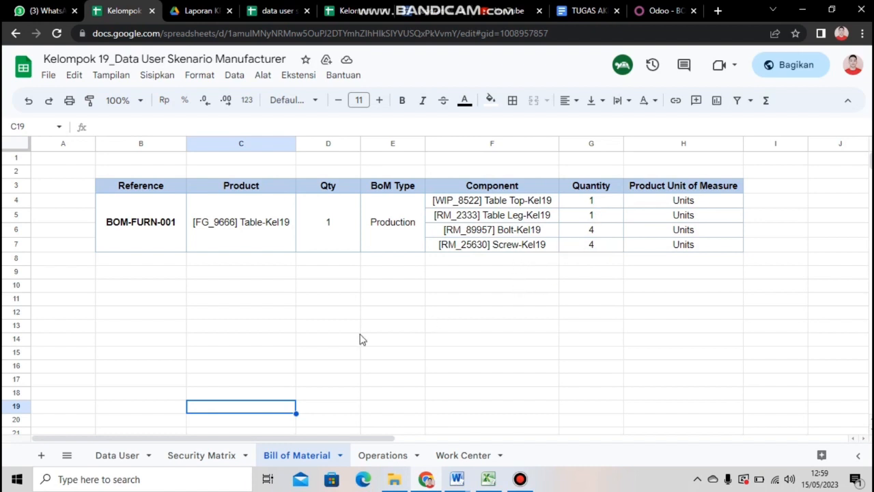
left_click(657, 8)
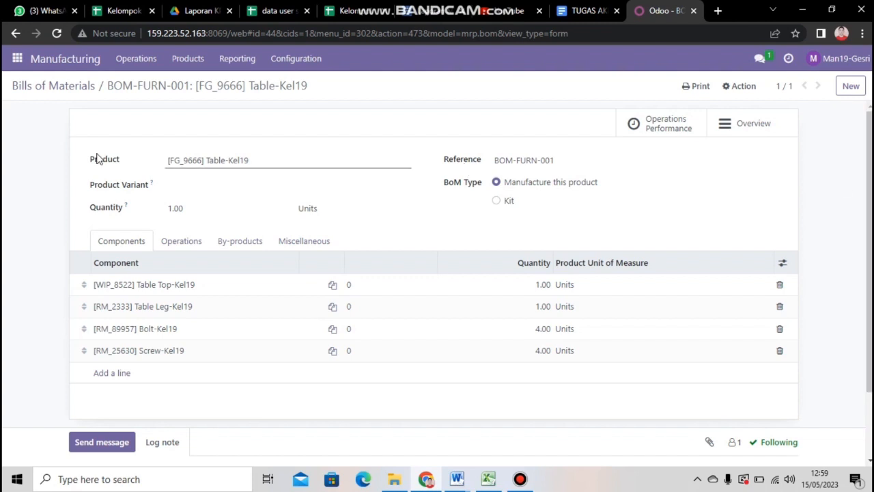
left_click(19, 60)
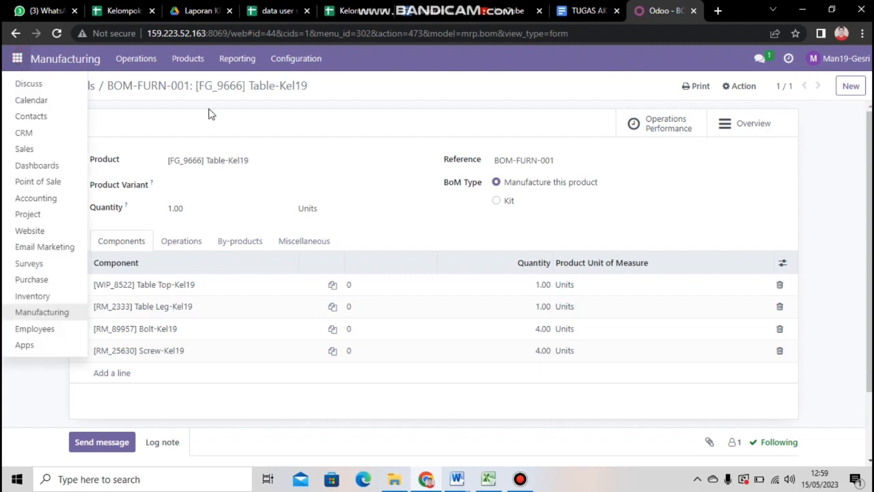
left_click(131, 115)
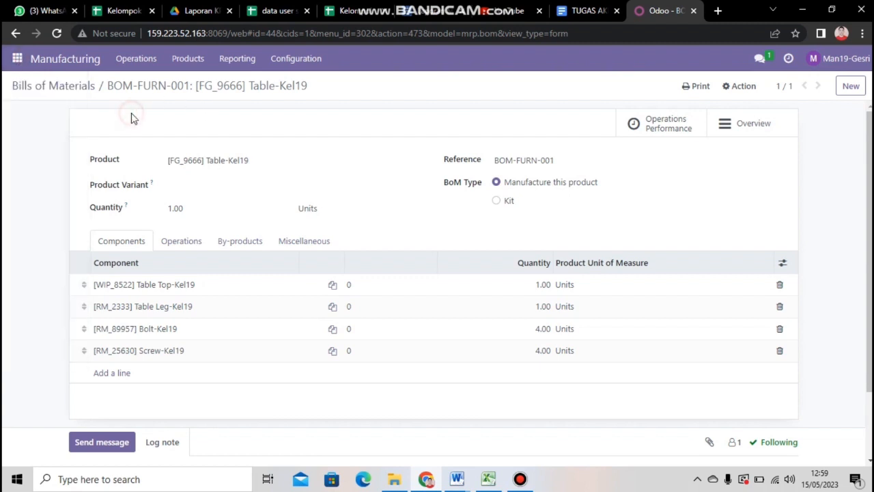
left_click(72, 92)
left_click(28, 112)
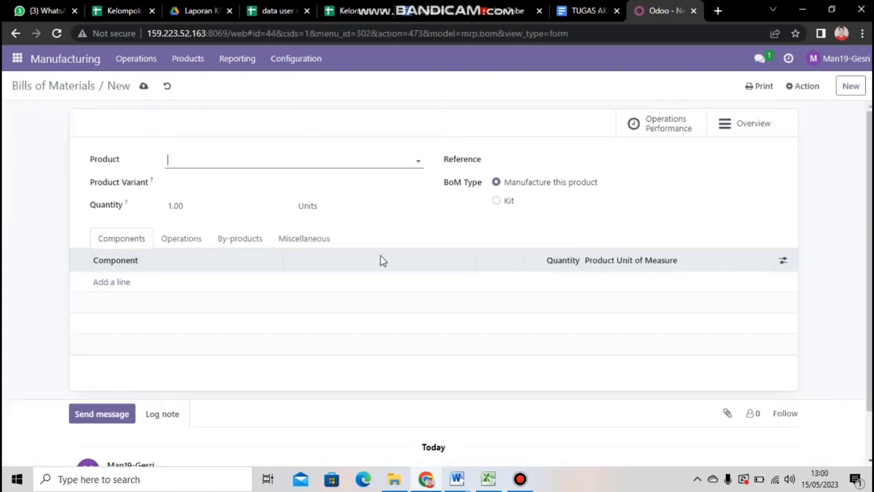
left_click(167, 86)
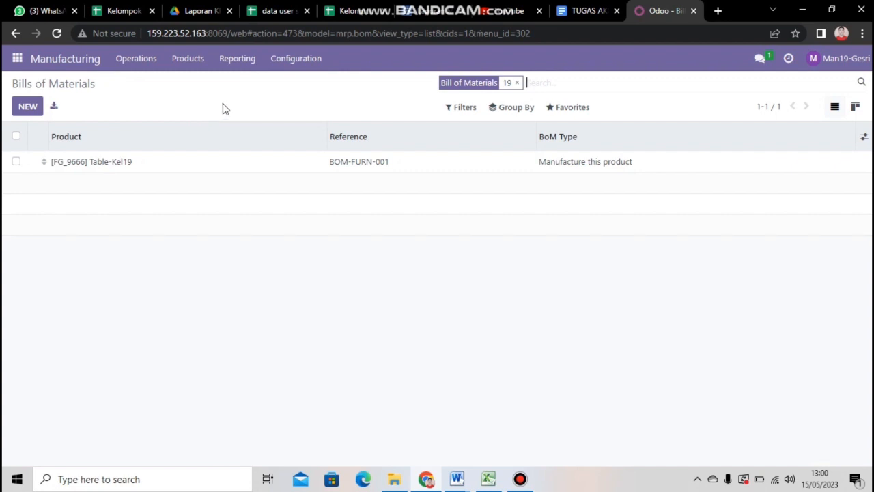
- Clear the bill of materials search filter, then search the Manufacturing app's work centers for 19
left_click(517, 83)
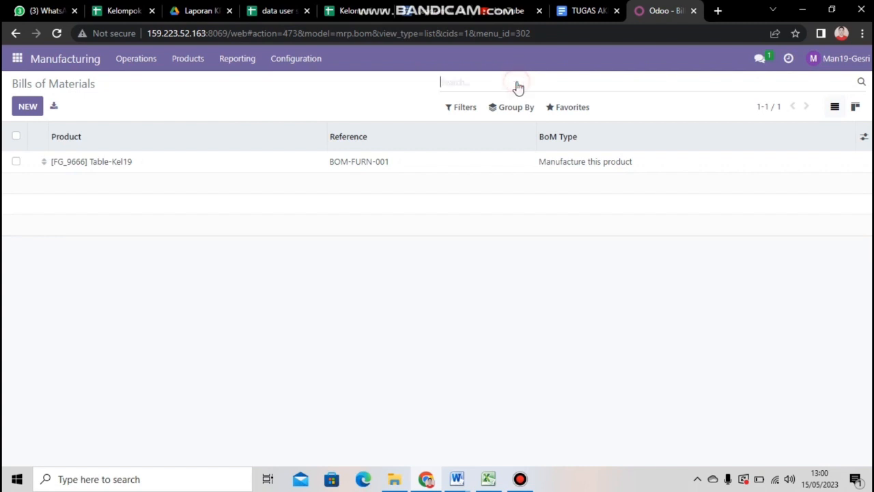
left_click(288, 68)
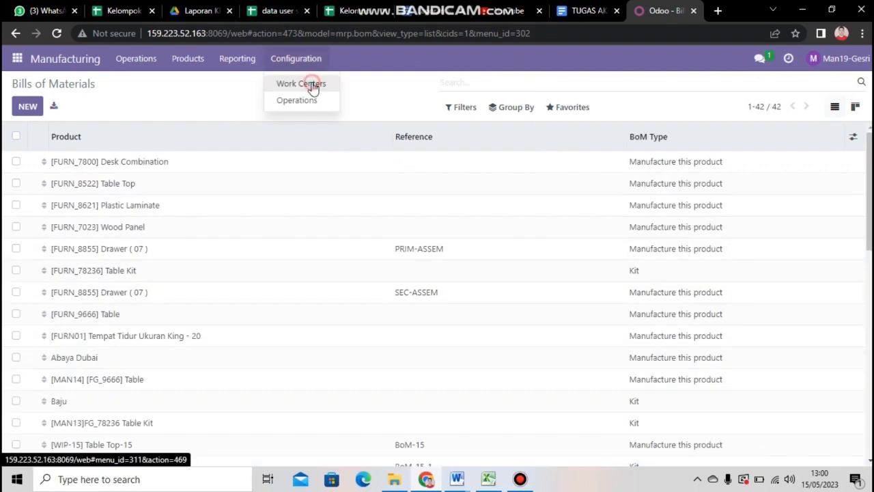
left_click(313, 86)
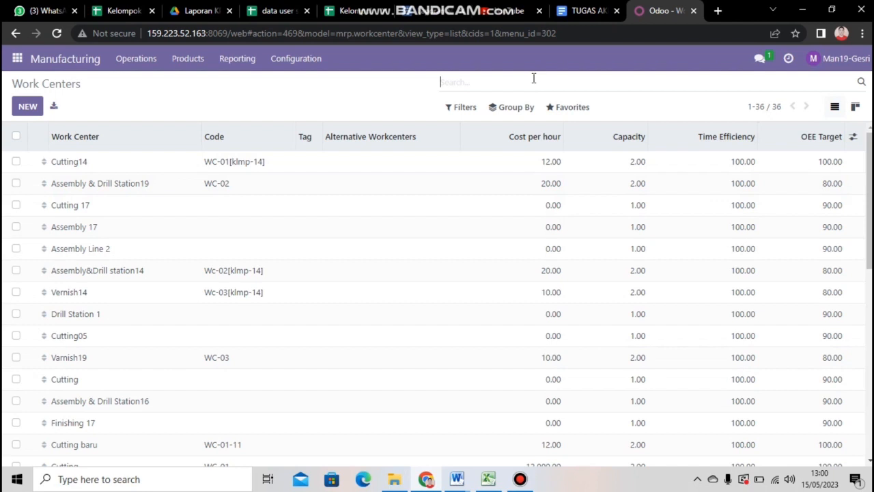
type("19")
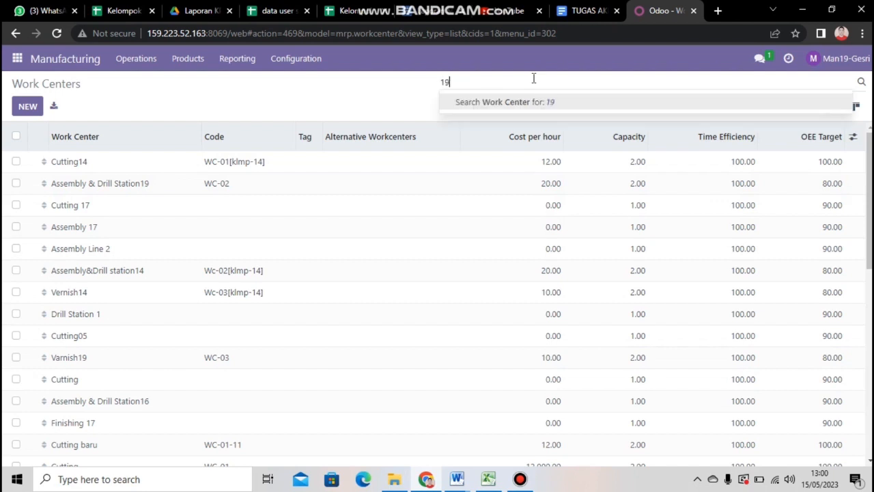
key("Return")
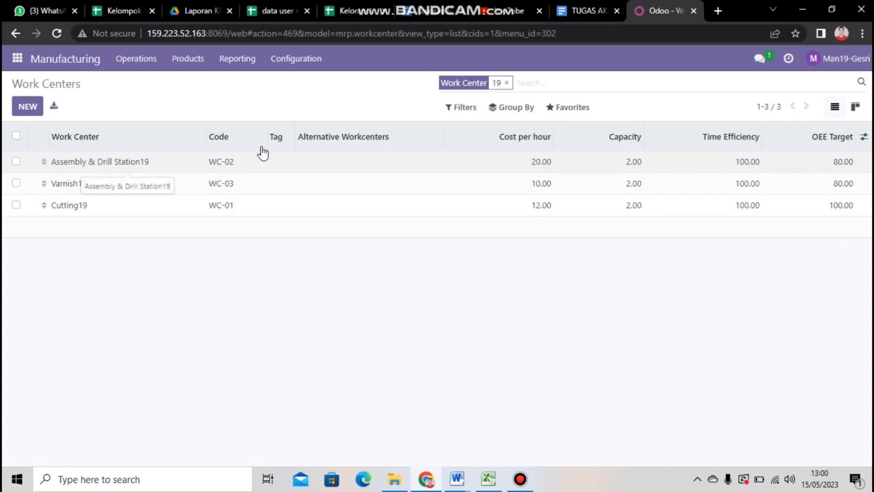
- Switch to the Kelompok 19 spreadsheet and review the hours, efficiency, capacity, cost and time values in the Work Center sheet
left_click(133, 11)
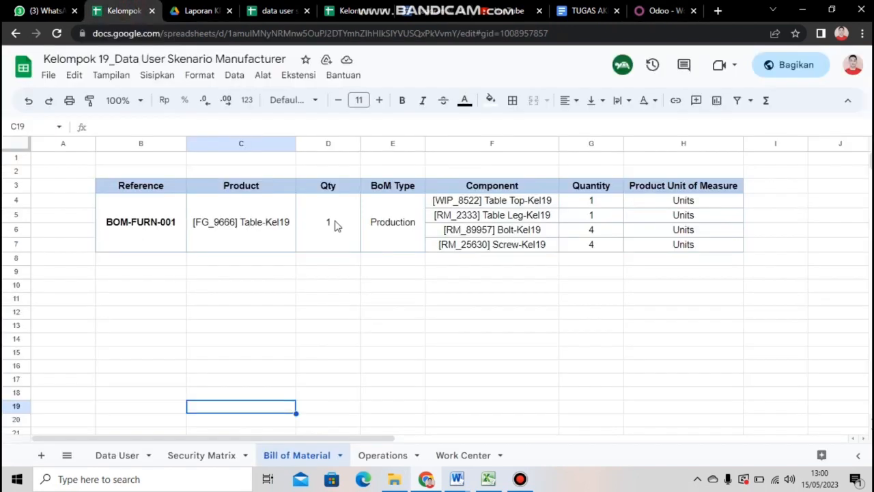
left_click(435, 456)
left_click_drag(434, 456, 103, 456)
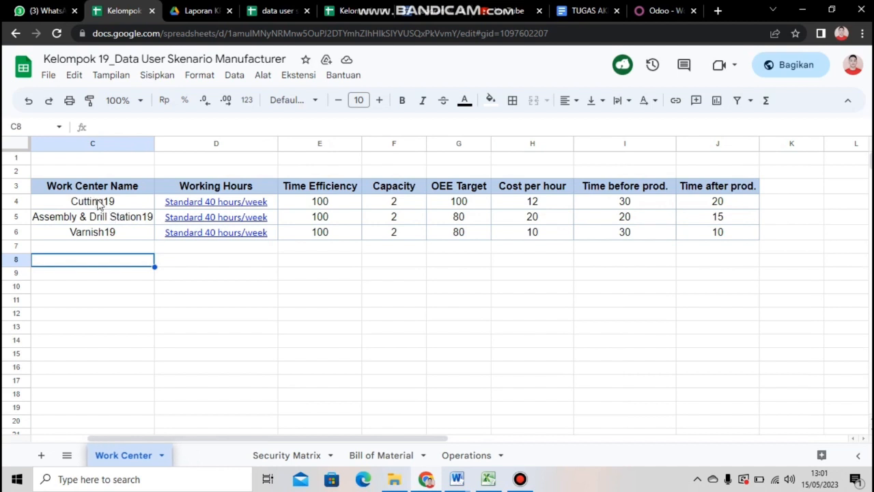
left_click_drag(116, 207, 534, 199)
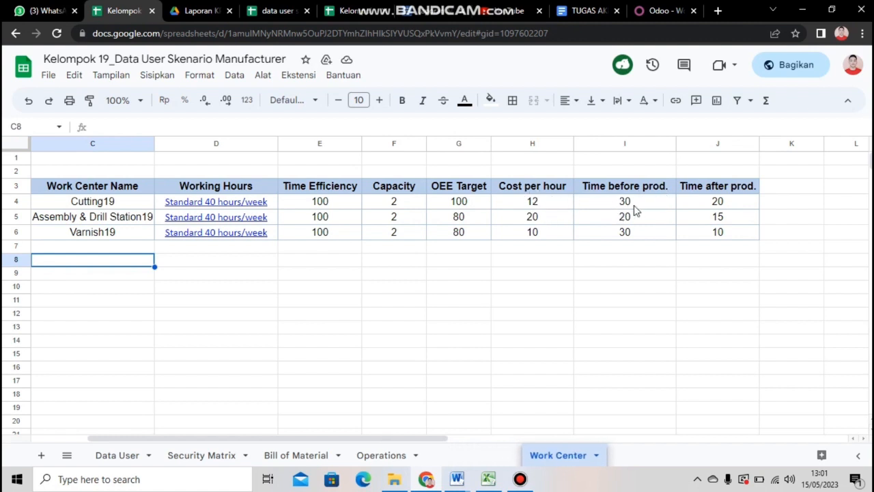
left_click_drag(573, 232, 646, 12)
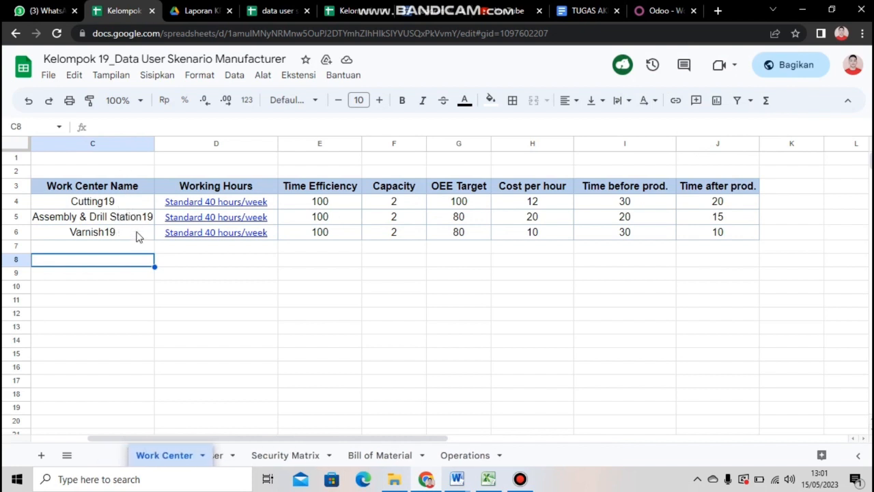
- Open the Assembly & Drill Station19 work center in Odoo and compare its details with the Work Center sheet, including the Code column
left_click(658, 8)
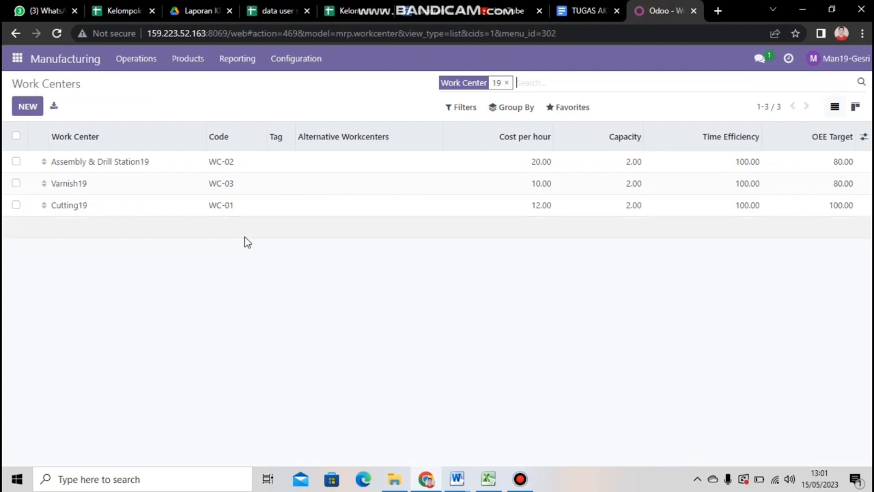
left_click(135, 170)
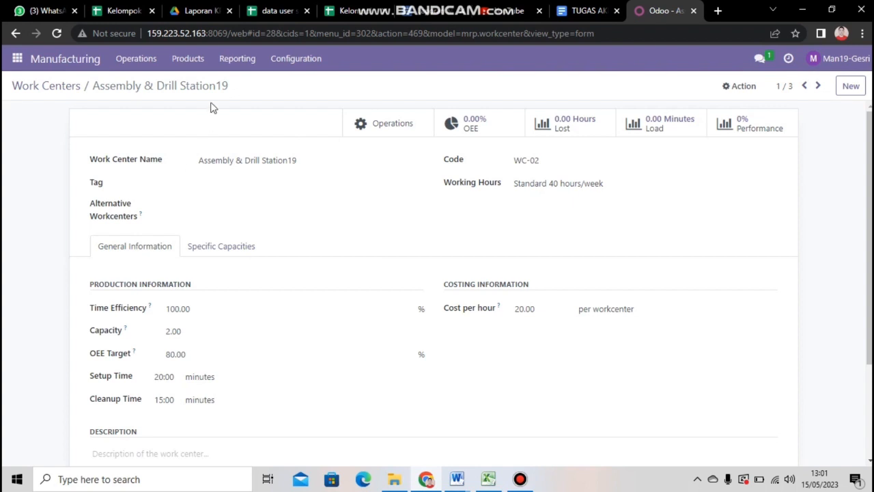
left_click(119, 7)
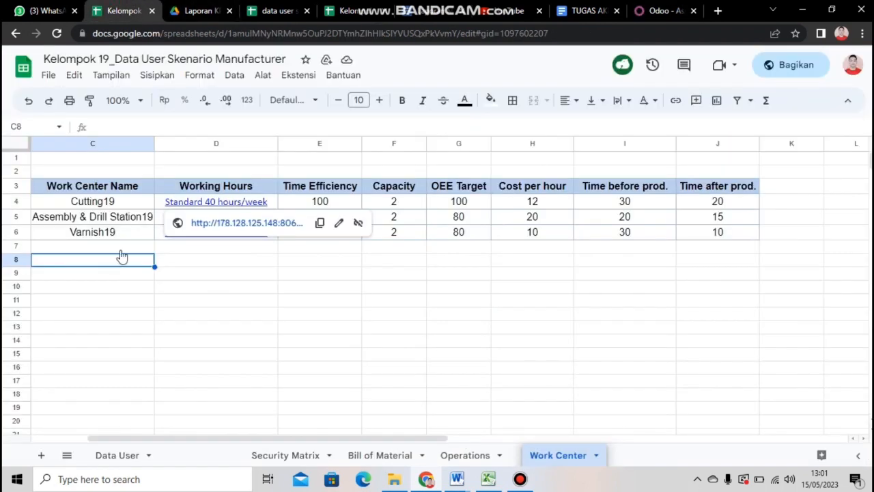
left_click(111, 234)
key("Left")
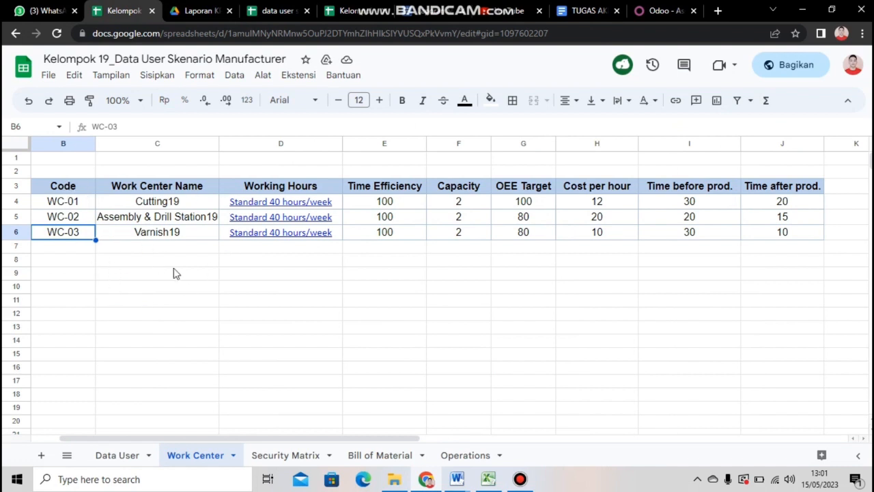
- Switch back to Odoo and open a blank new work center form from the Work Centers list
left_click(661, 10)
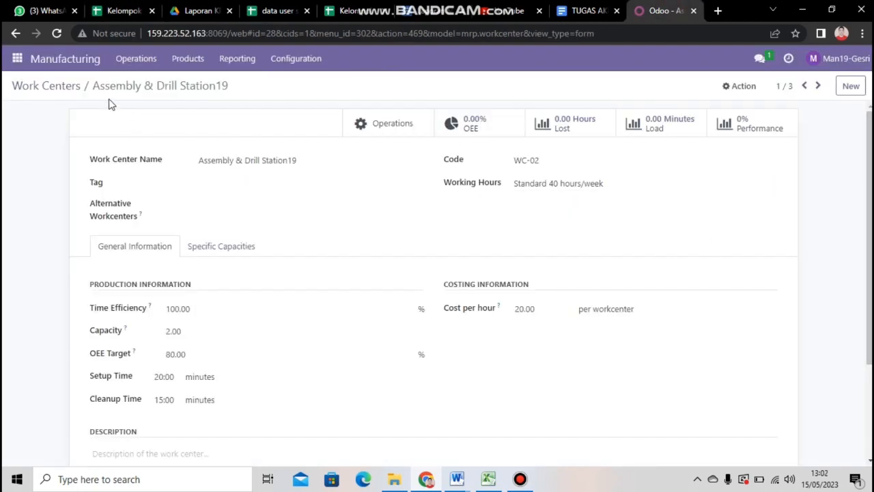
left_click(66, 94)
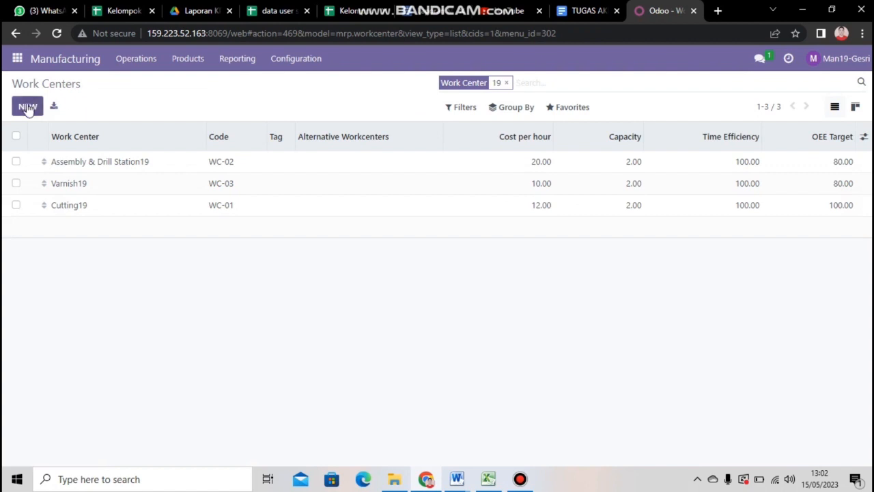
left_click(27, 108)
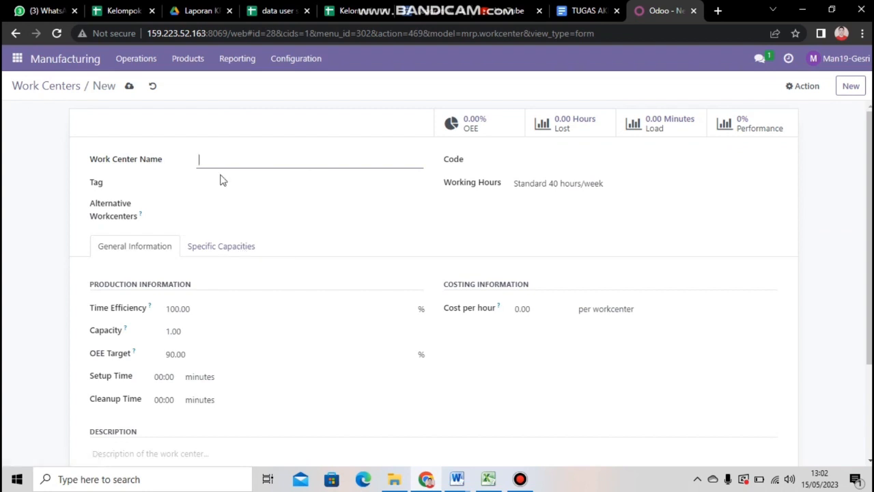
- Open the Manufacturing app's configured operations and search them for 19
left_click(306, 64)
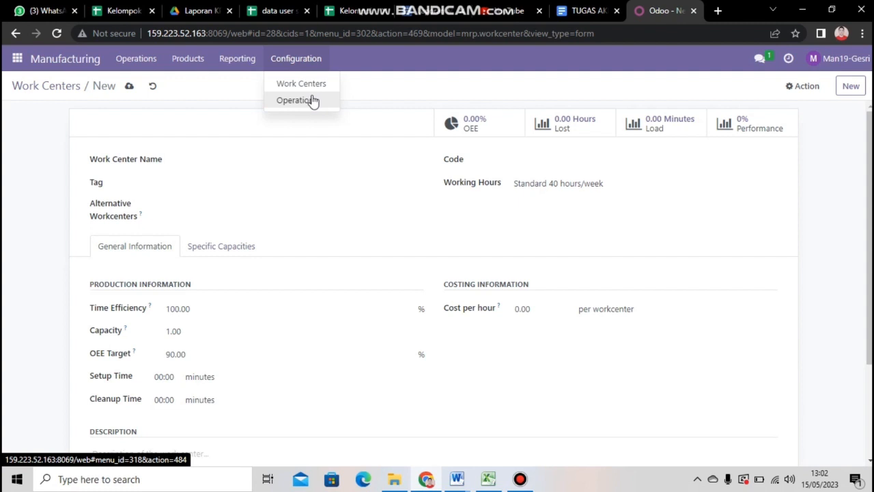
left_click(300, 101)
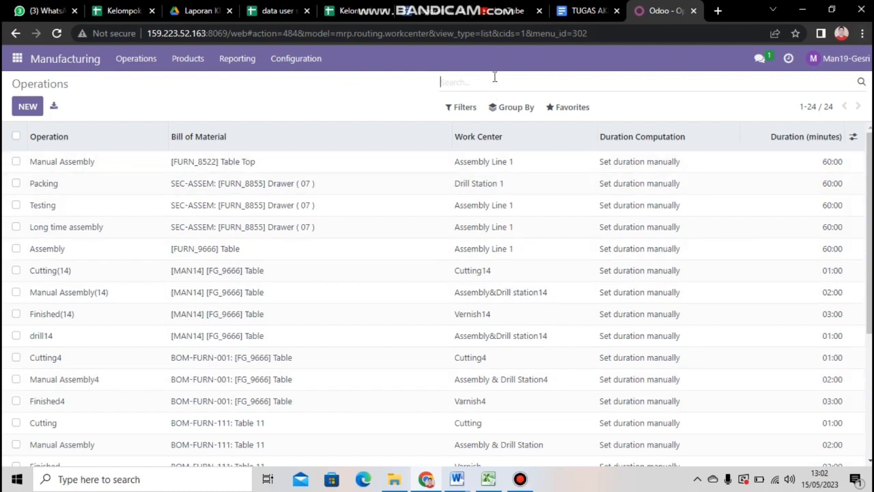
type("19")
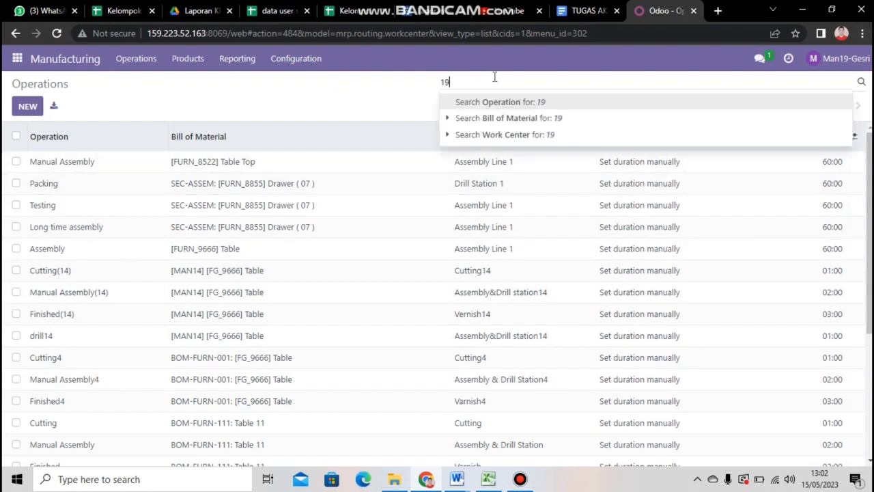
key("Return")
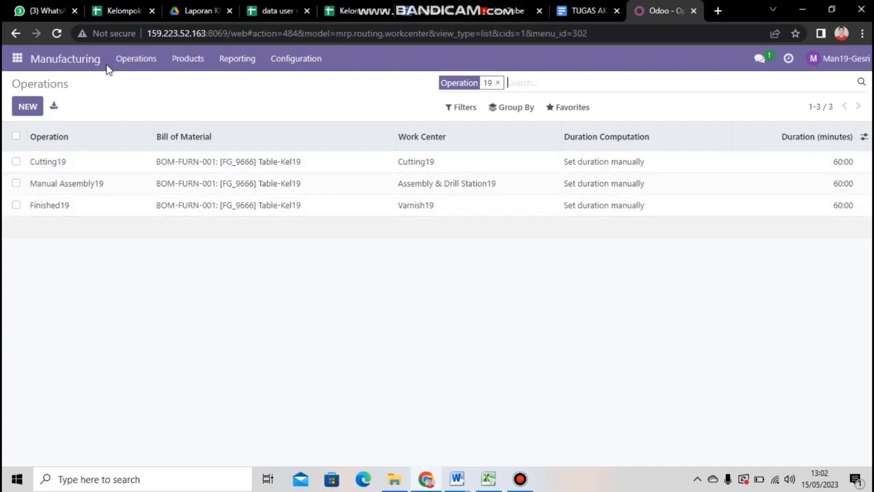
- Switch to the Kelompok 19 spreadsheet and review the work centers and expected durations in the Operations sheet
left_click(116, 11)
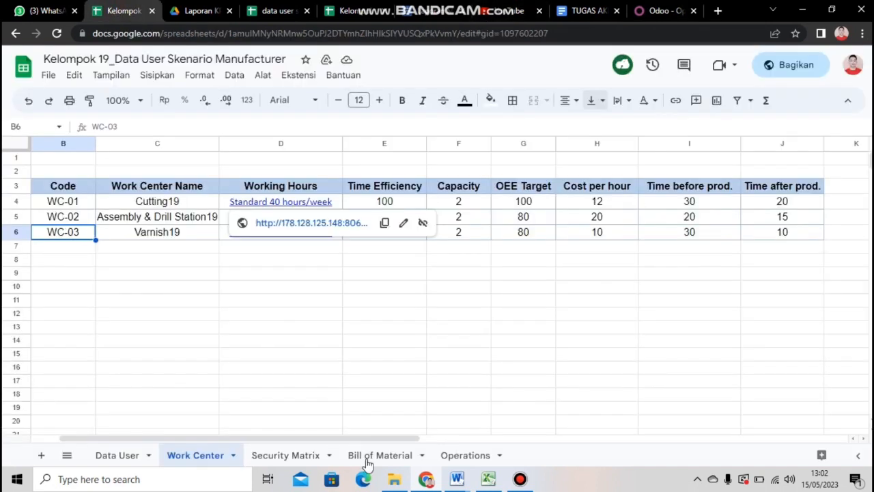
left_click(465, 454)
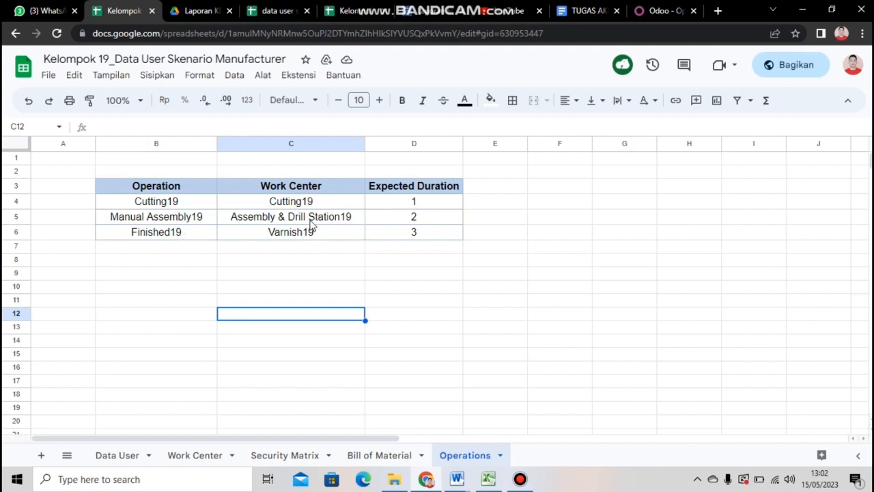
left_click(333, 233)
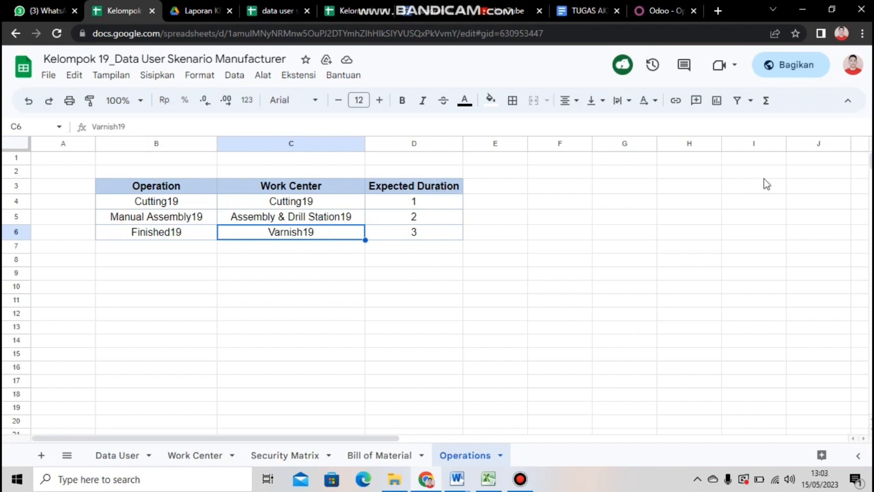
- Open the Cutting19 operation in Odoo, compare its bill of material with the Bill of Material sheet's reference and product, and return to the operations list
left_click(656, 12)
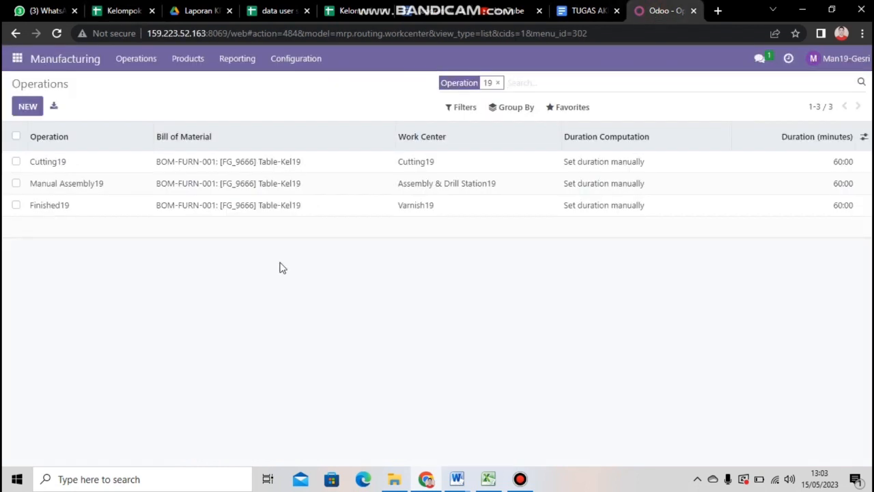
left_click(109, 162)
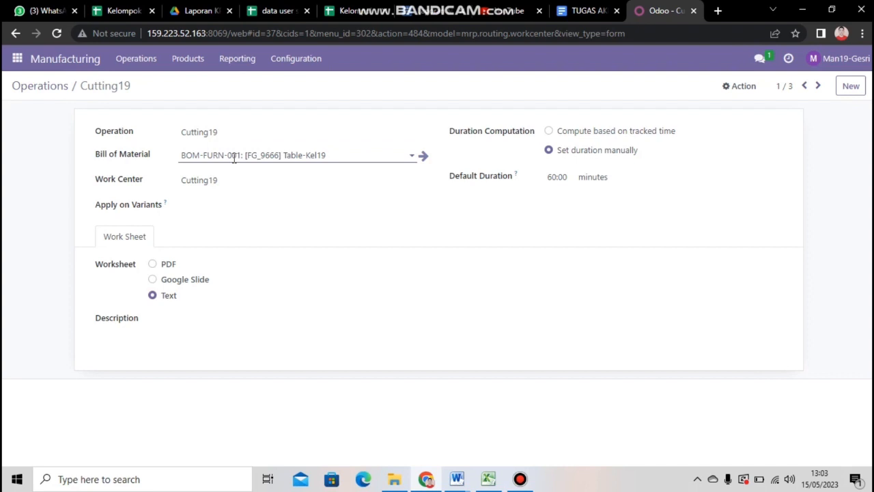
left_click(127, 11)
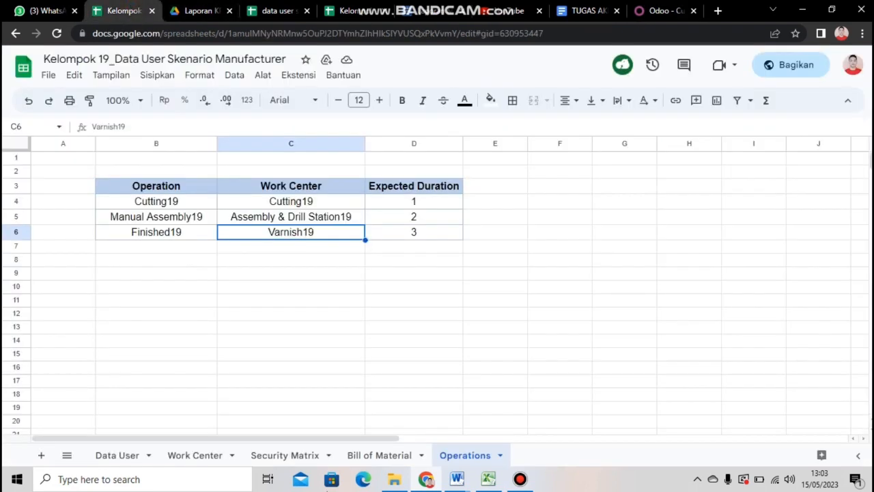
left_click(364, 462)
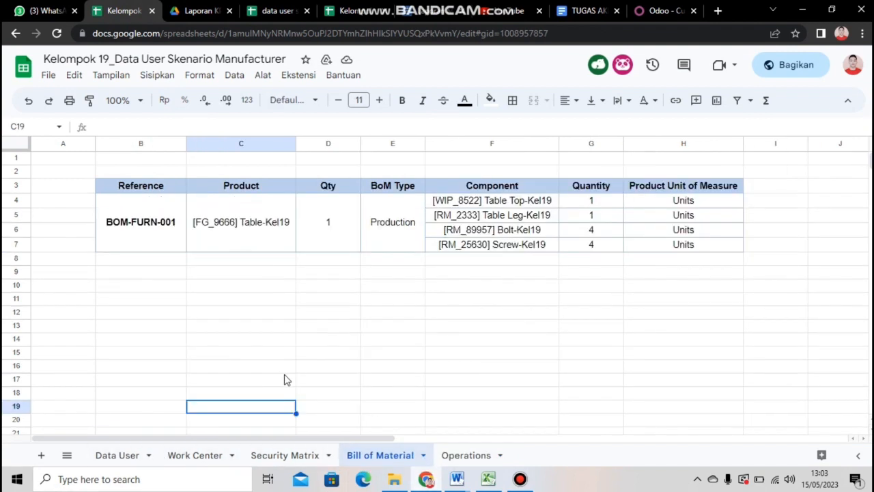
left_click(216, 231)
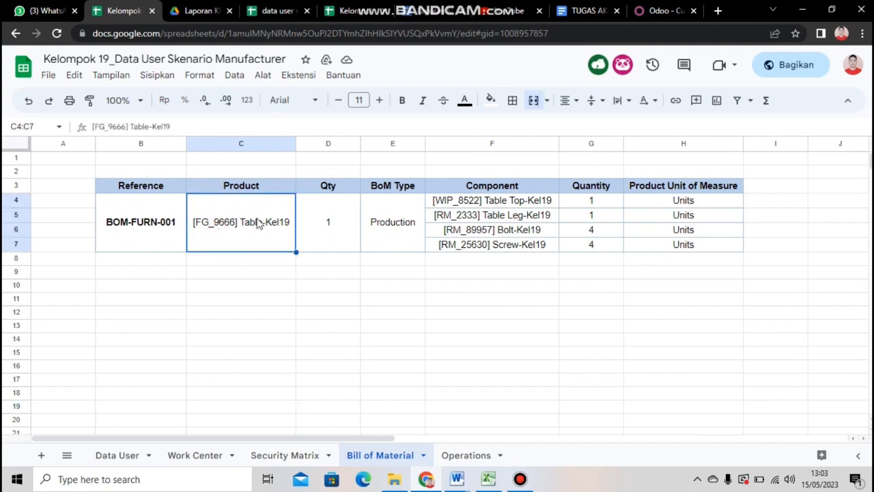
left_click(161, 236)
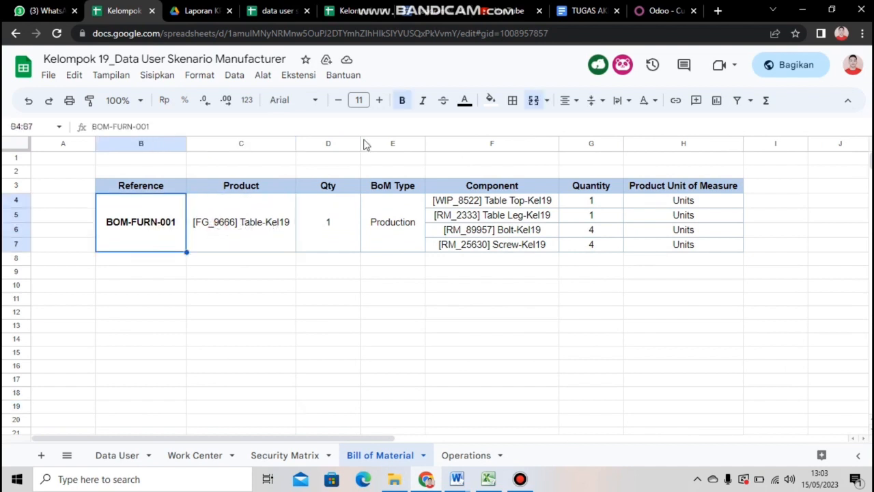
left_click(659, 10)
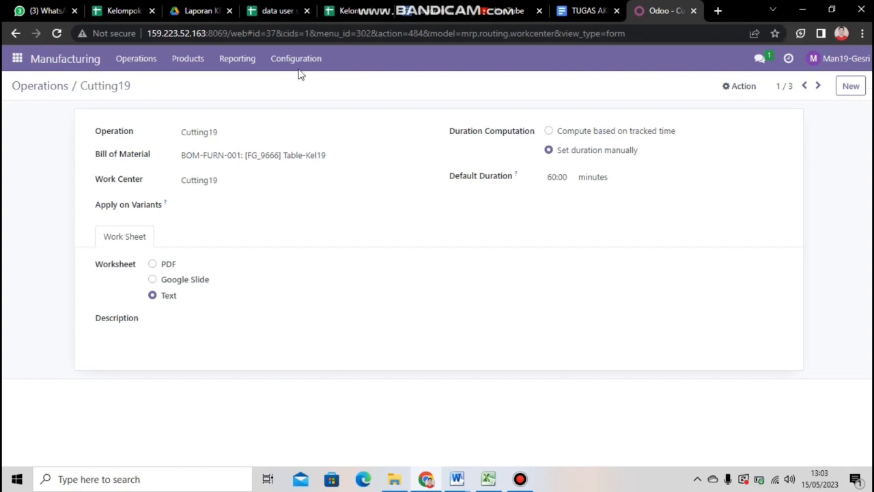
left_click(46, 91)
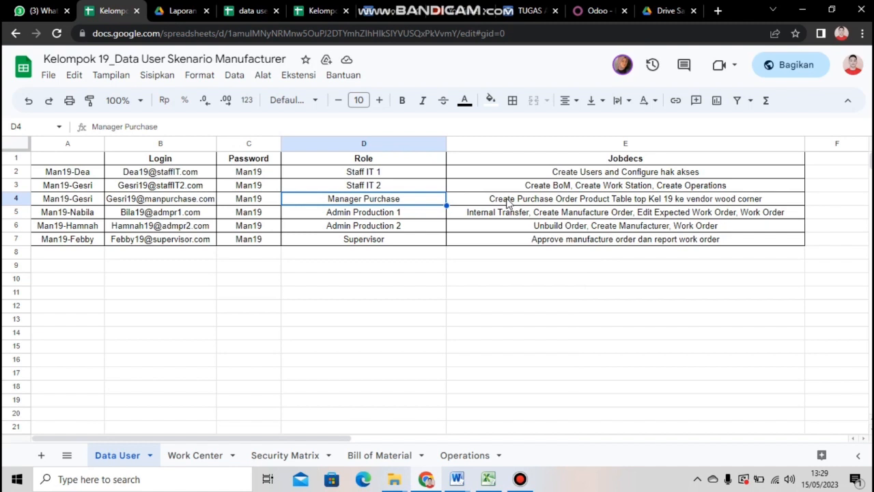
- Switch to Odoo and start a new request for quotation in the Purchase app
left_click(589, 10)
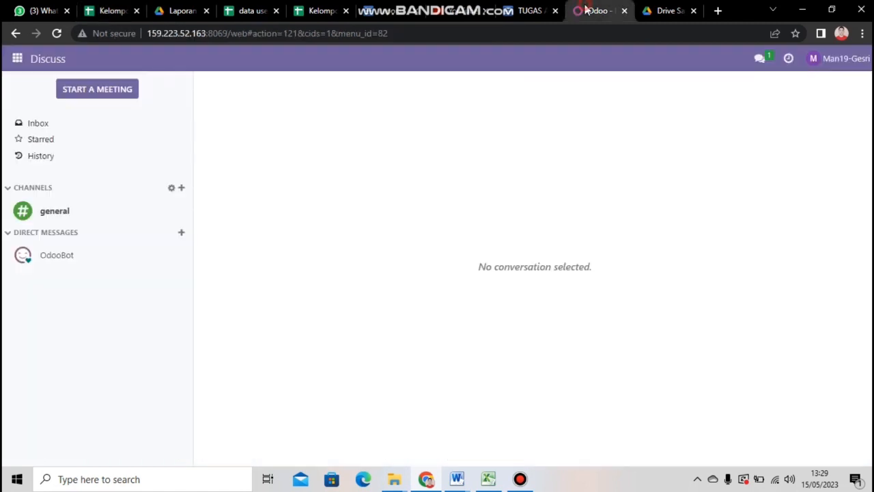
left_click(17, 59)
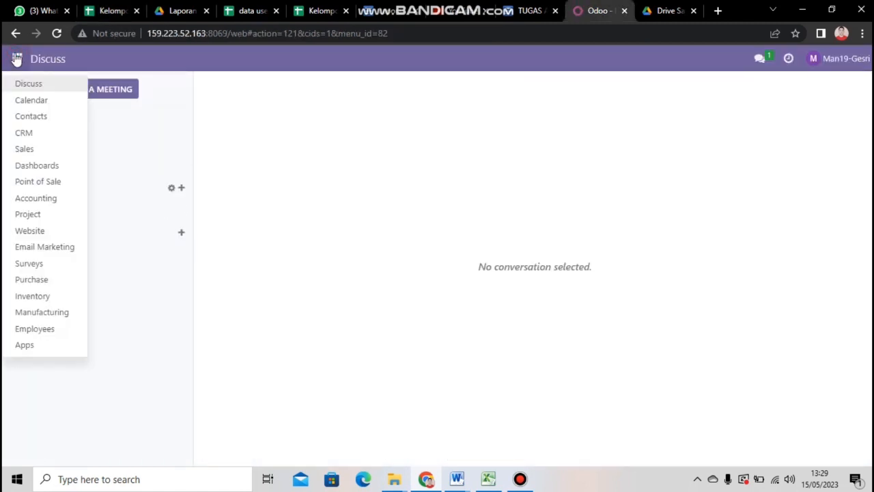
left_click(54, 279)
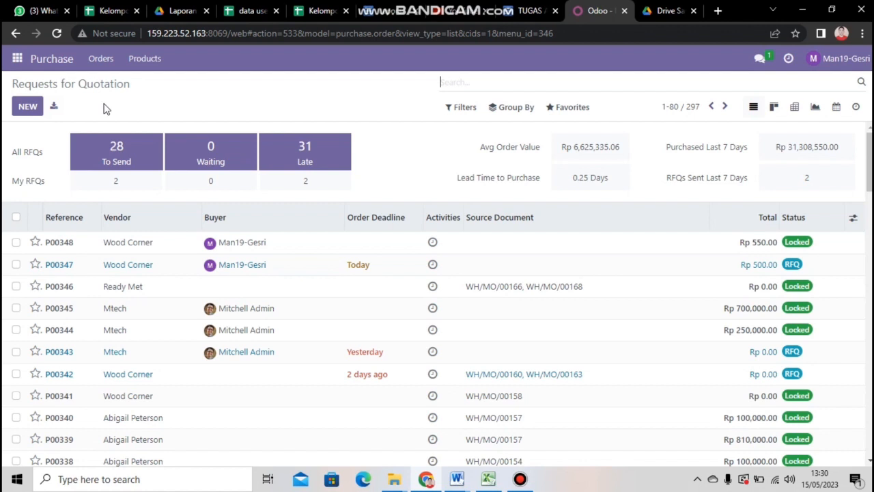
left_click(32, 112)
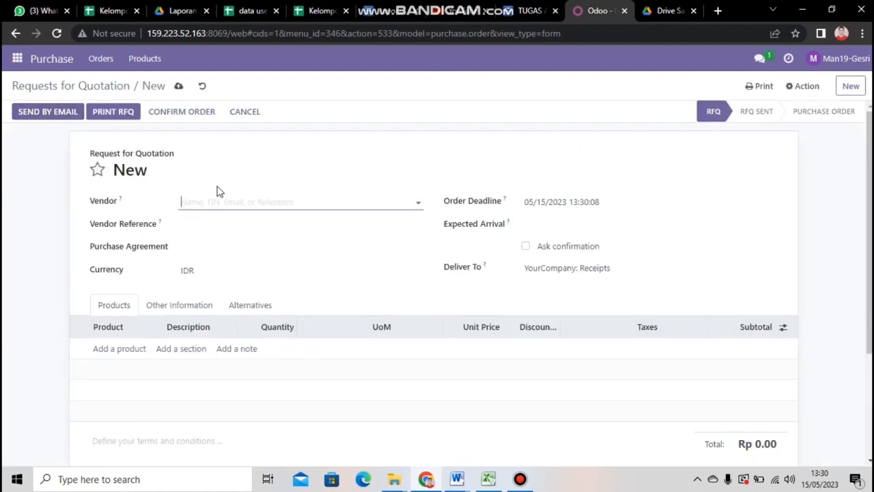
- Check the purchase manager's job description in the Data User sheet, then set the quotation's vendor to Wood Corner and expected arrival to 05/15/2023
left_click(114, 11)
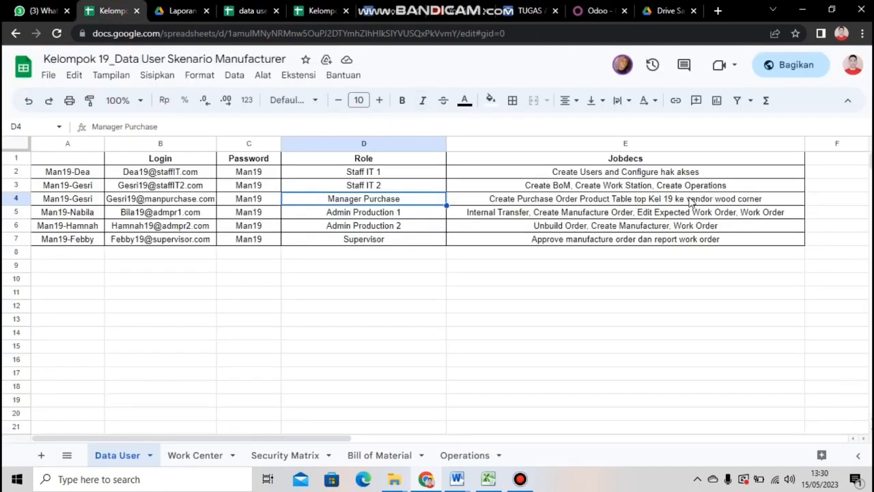
left_click(597, 11)
type("wood")
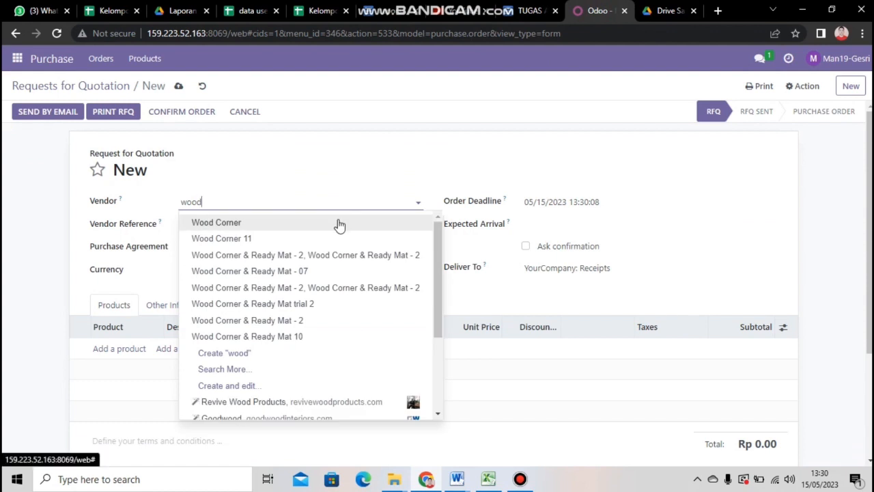
left_click(336, 222)
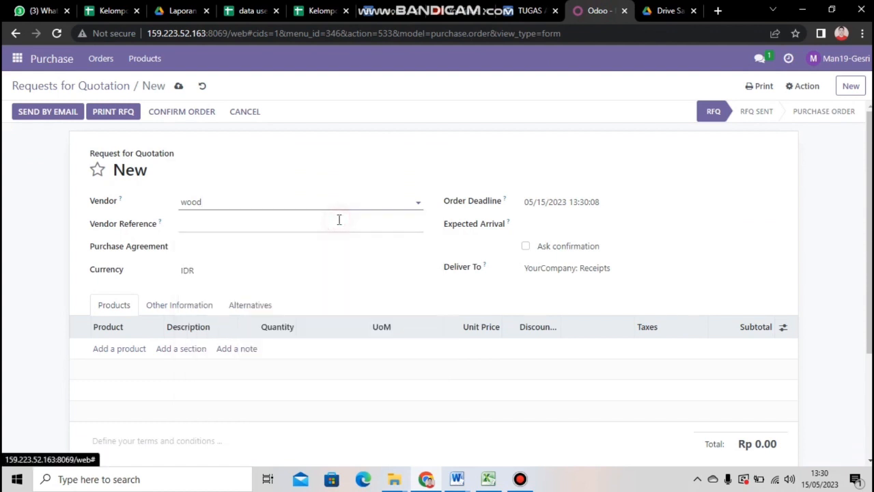
left_click(540, 223)
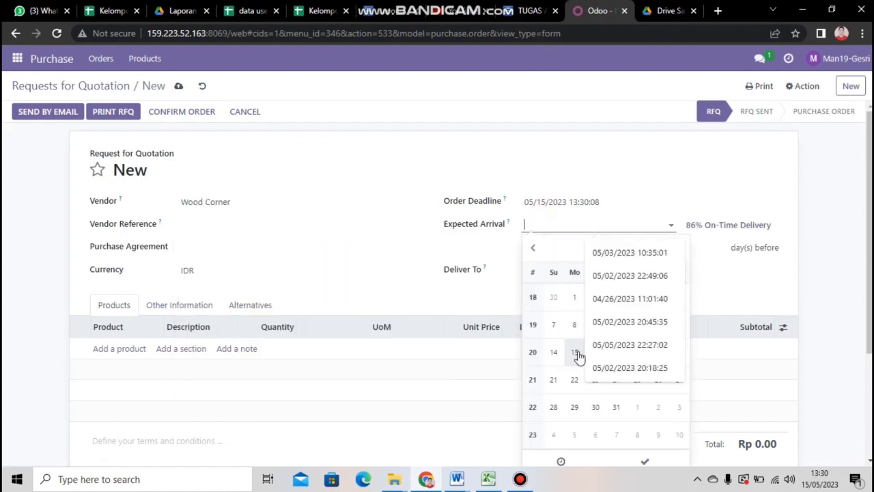
left_click(578, 354)
left_click(478, 180)
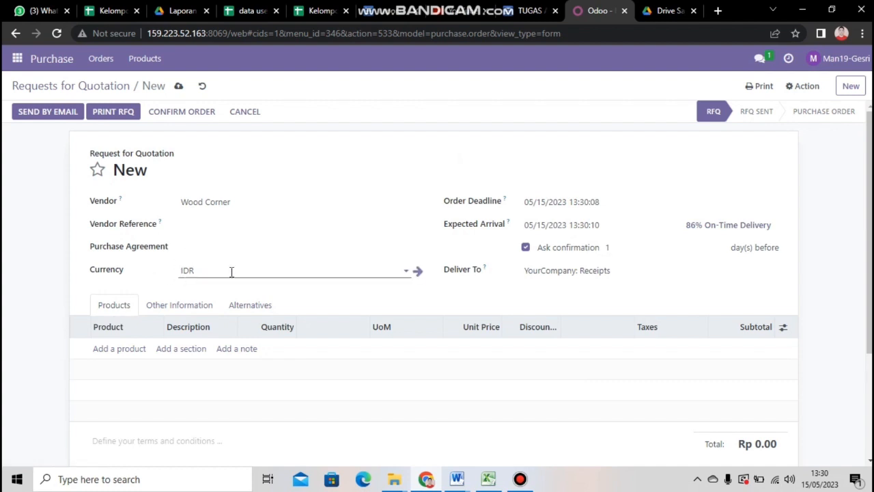
- Add the [WIP_8522] Table Top-Kel19 product to the quotation with a unit price of 700.00 and the 10% tax
left_click(122, 349)
type("19")
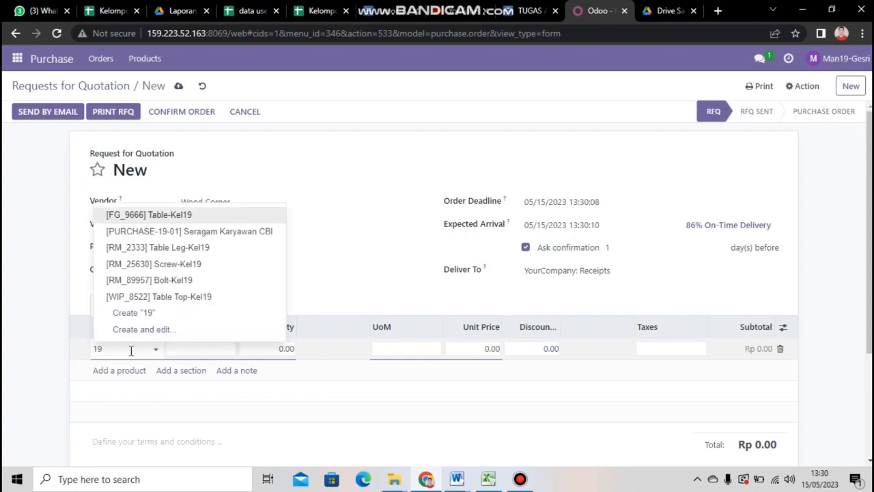
left_click(175, 299)
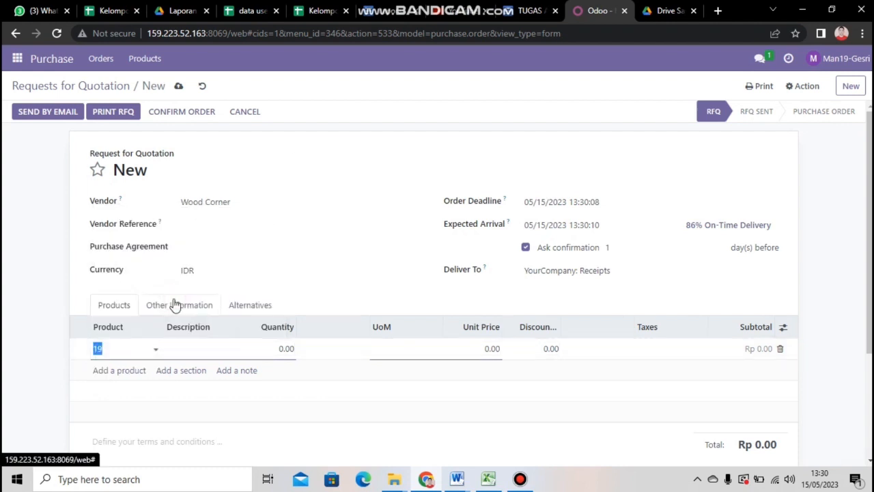
left_click(489, 347)
double_click(489, 347)
type("100")
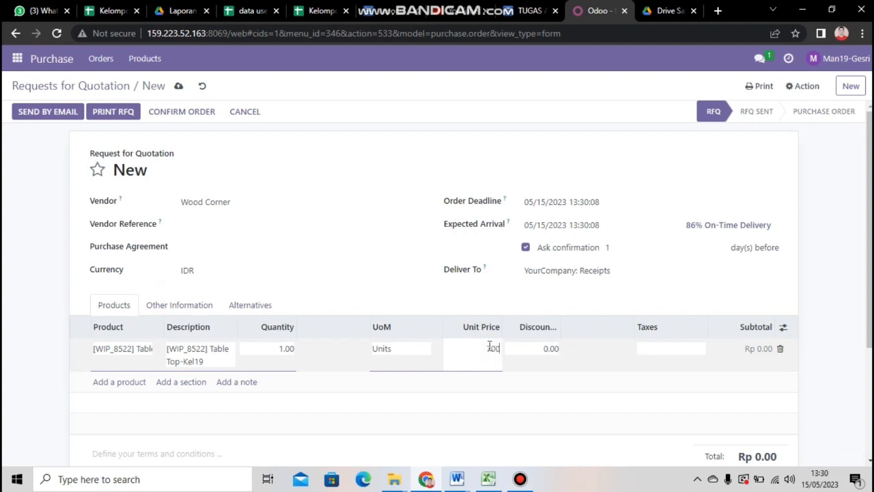
type(".000")
left_click(684, 349)
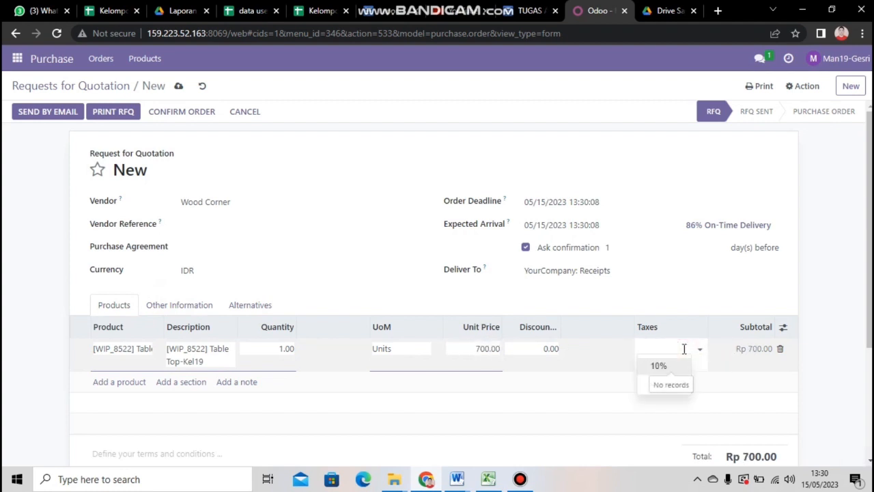
left_click(672, 367)
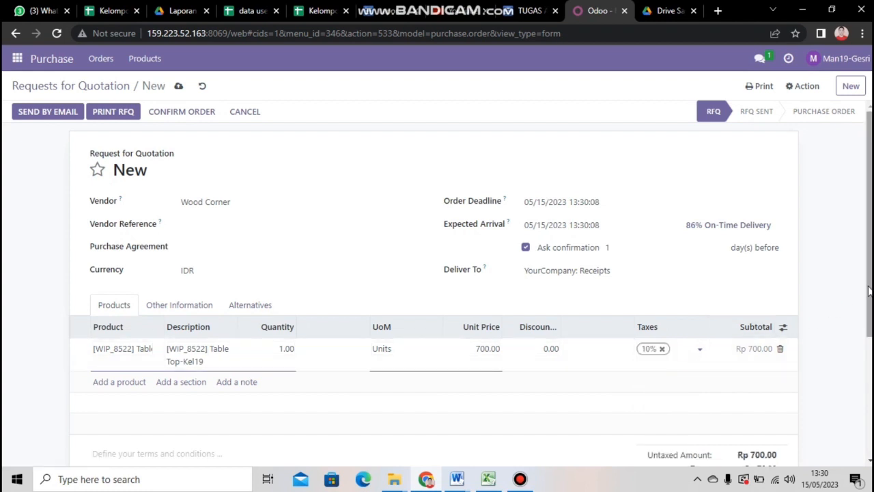
- Review the quotation's untaxed amount, taxes and total, then confirm the order
scroll(866, 287, "down", 1)
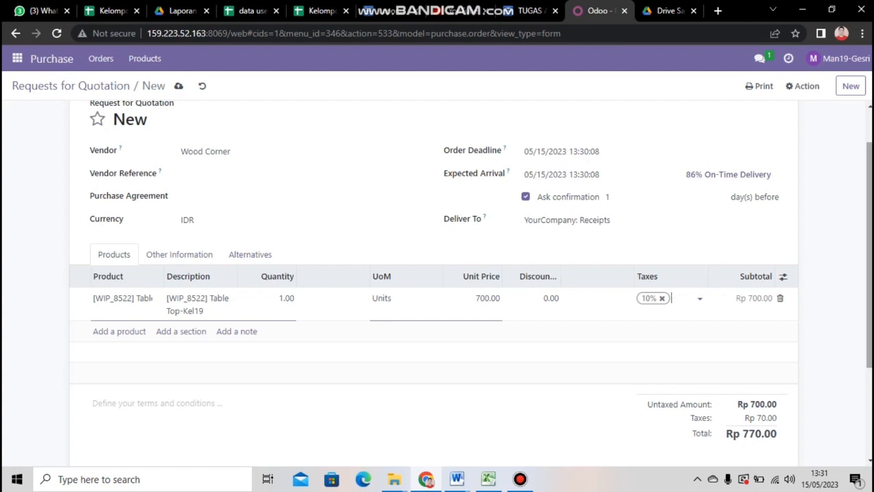
scroll(870, 259, "down", 1)
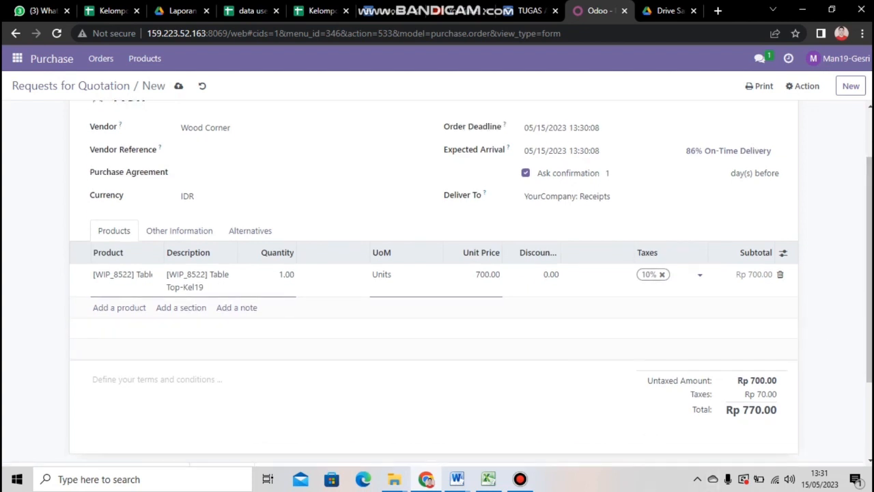
scroll(869, 355, "up", 1)
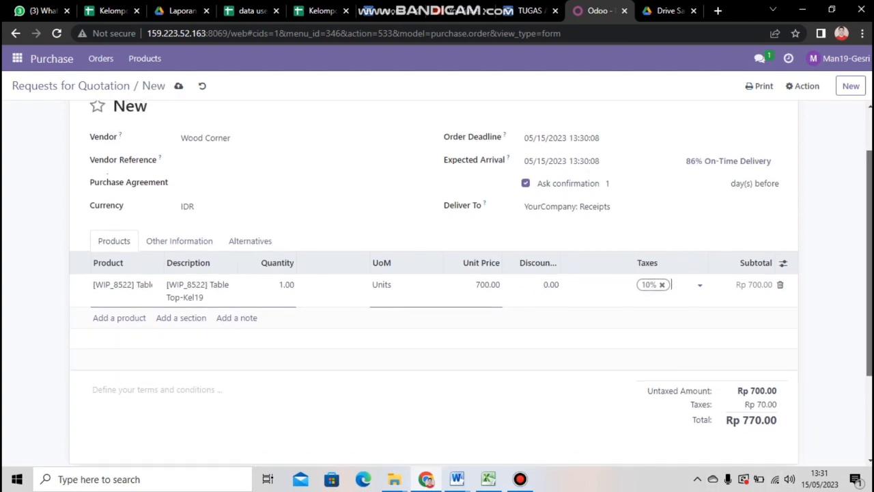
scroll(869, 341, "up", 2)
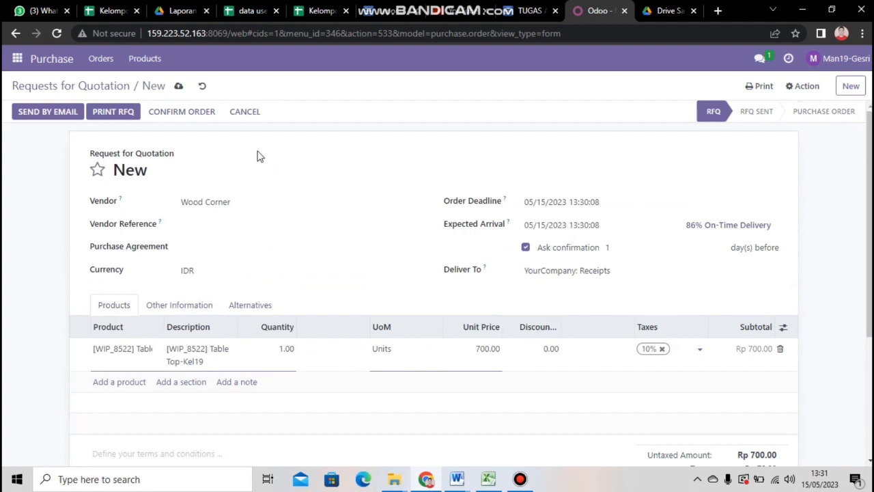
left_click(192, 122)
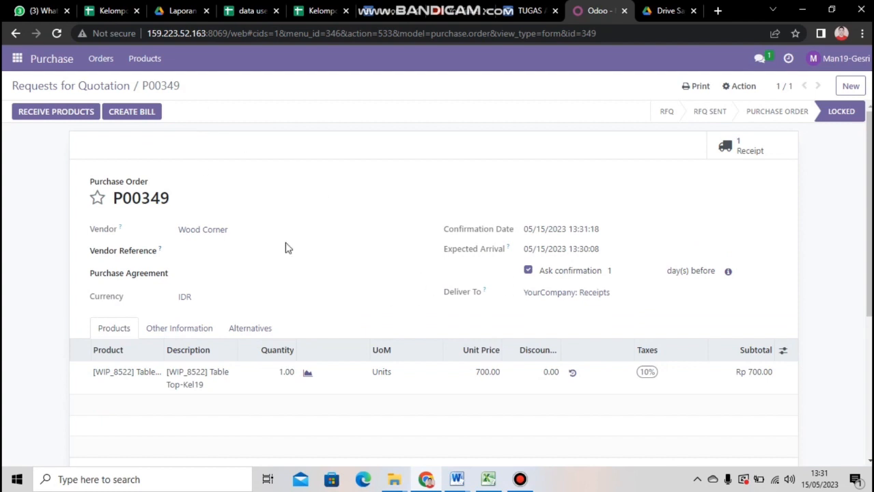
- Open the purchase order's receipt to receive the products and set the done quantities to match the demand
left_click(61, 116)
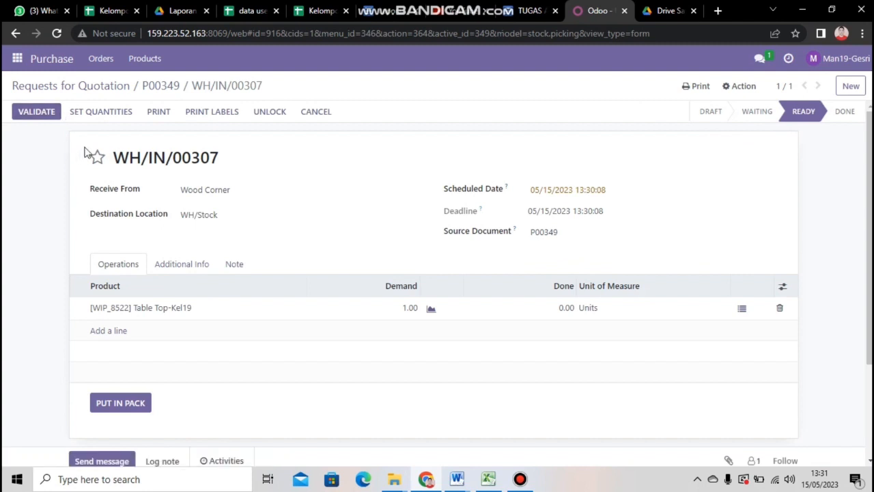
left_click(117, 114)
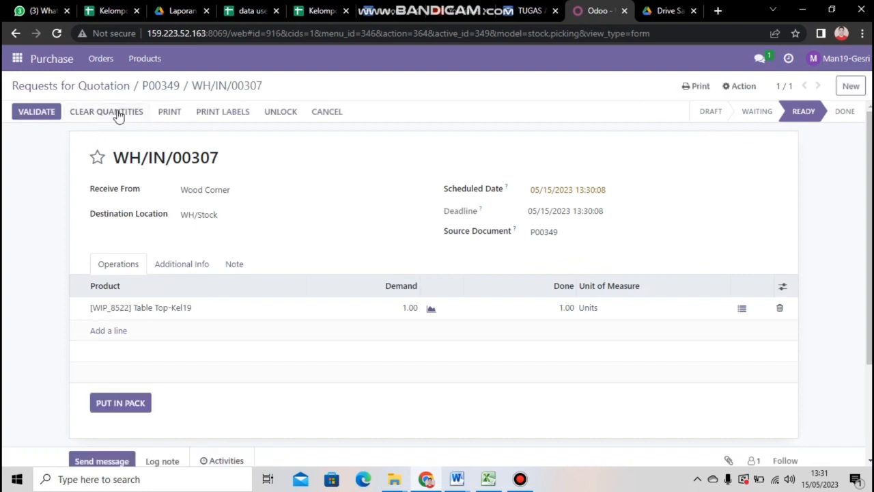